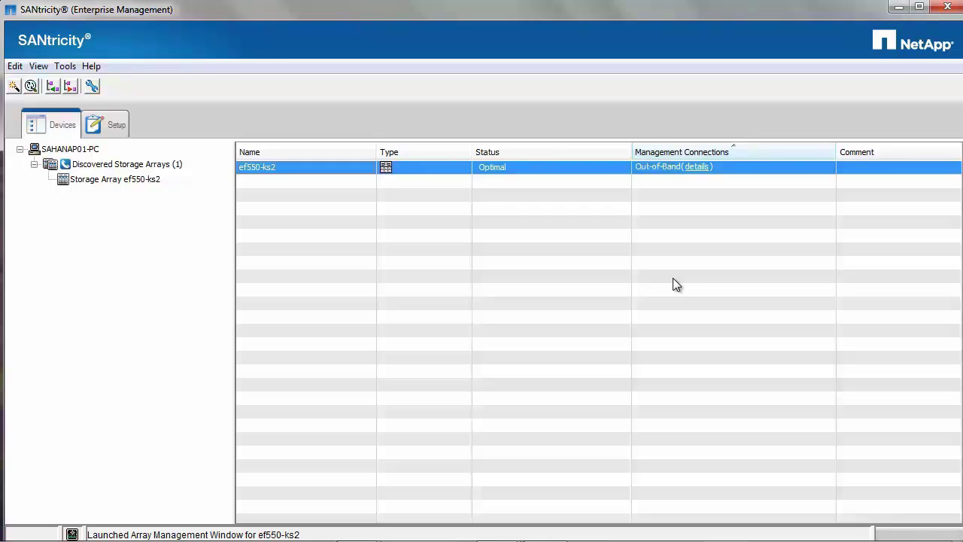
# Open storage array ef550-ks2 for management and display its total unconfigured capacity under Storage & Copy Services.
pyautogui.rightClick(279, 174)
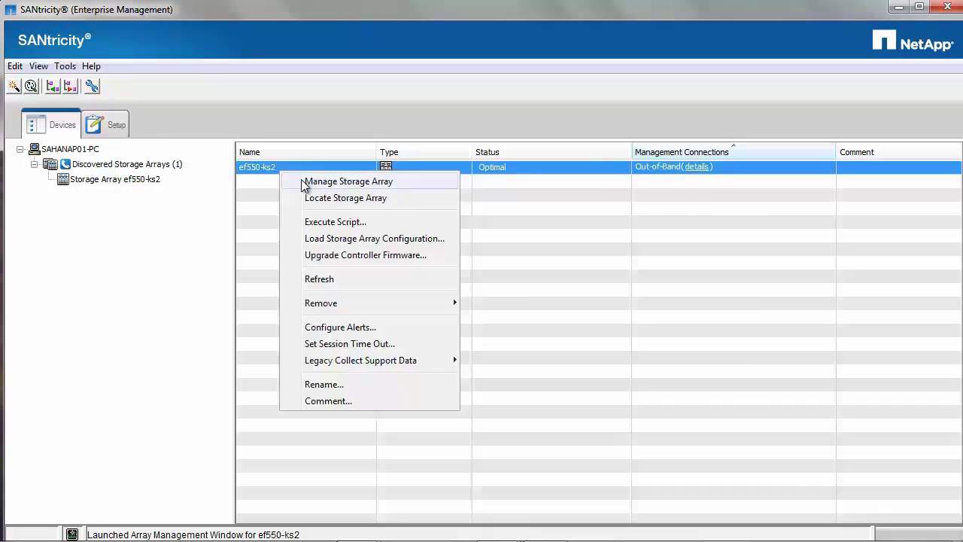
pyautogui.click(305, 183)
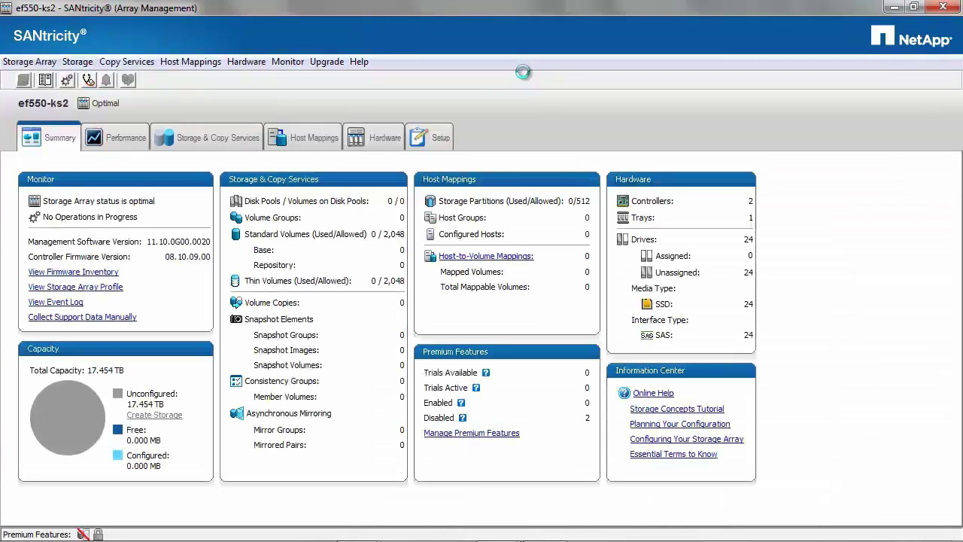
pyautogui.click(208, 140)
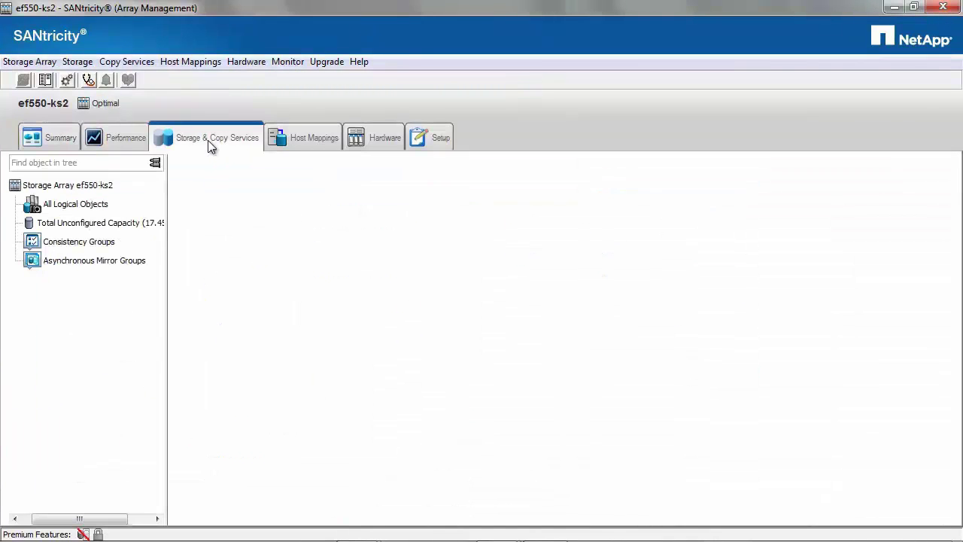
pyautogui.click(116, 221)
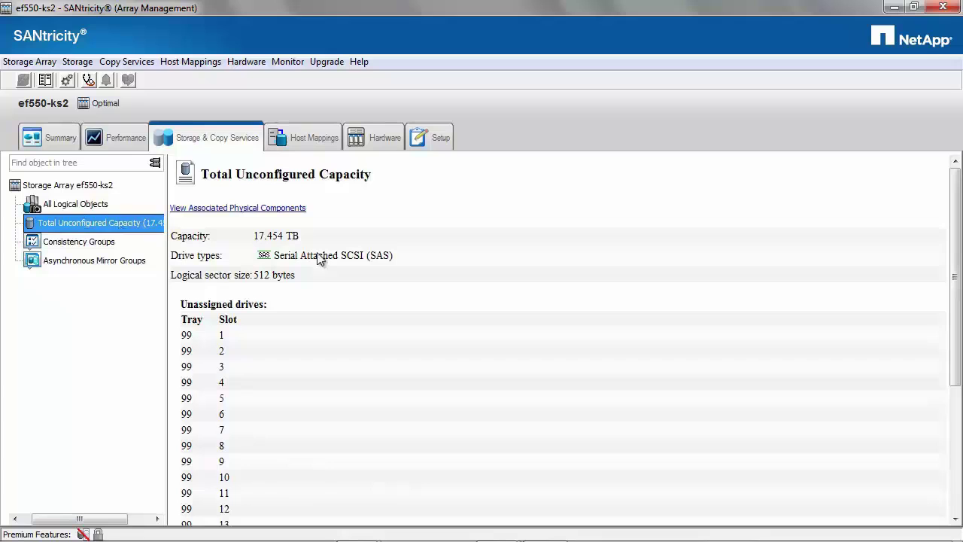
# Start creating a volume group from the unconfigured capacity, named Vol_Group1, with manual (advanced) drive selection.
pyautogui.rightClick(145, 228)
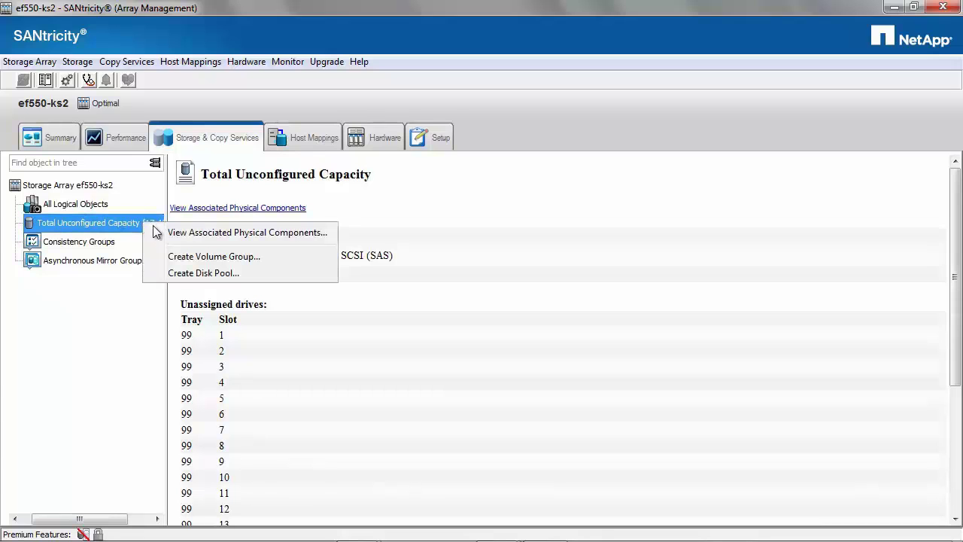
pyautogui.click(188, 255)
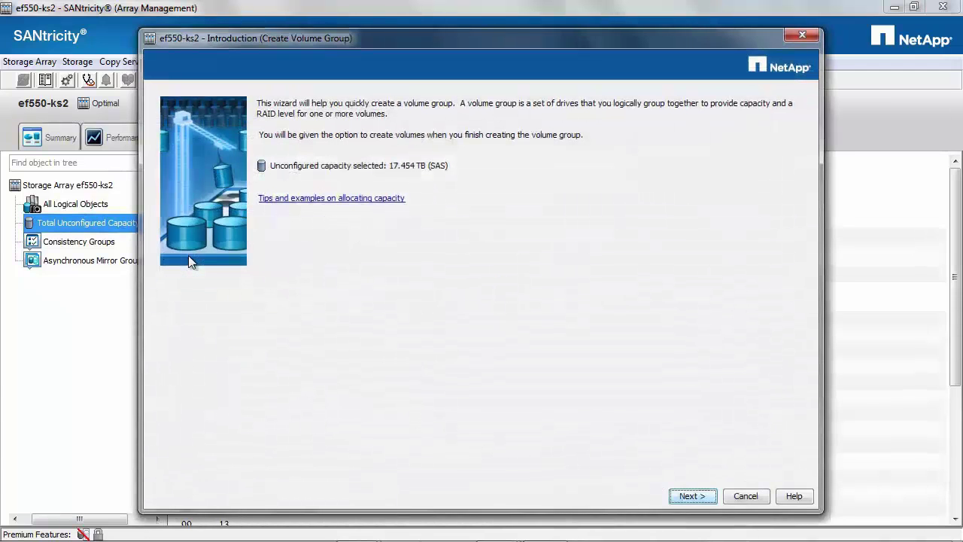
pyautogui.click(693, 497)
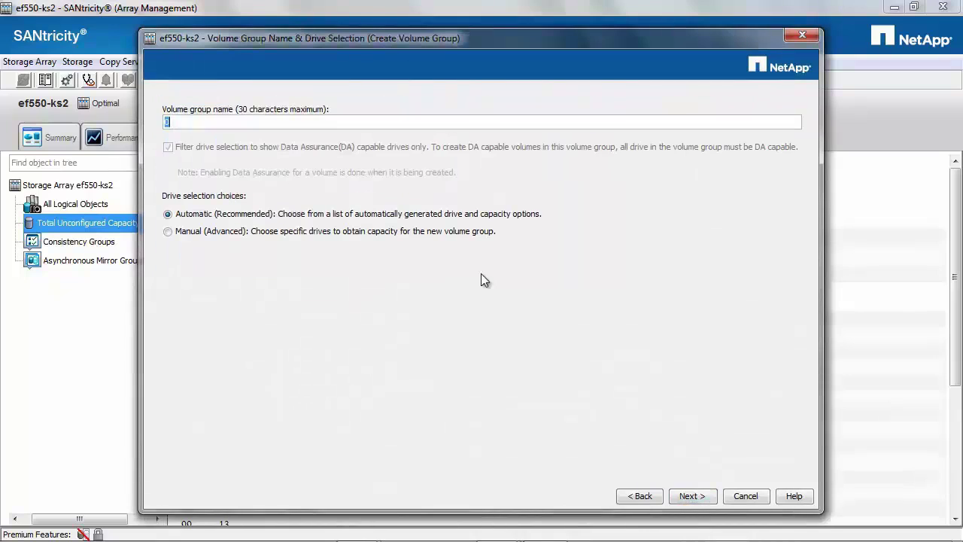
pyautogui.write('Vol_Group1')
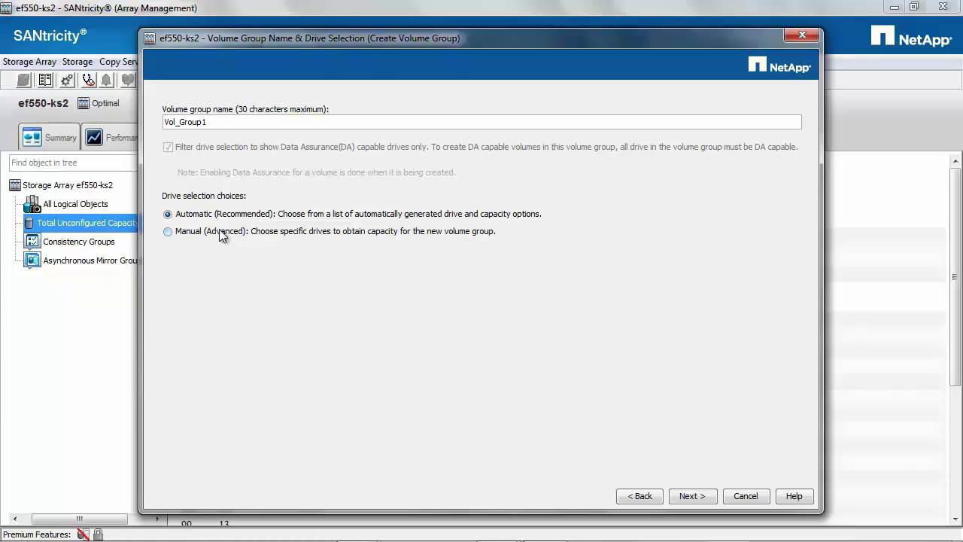
pyautogui.click(221, 235)
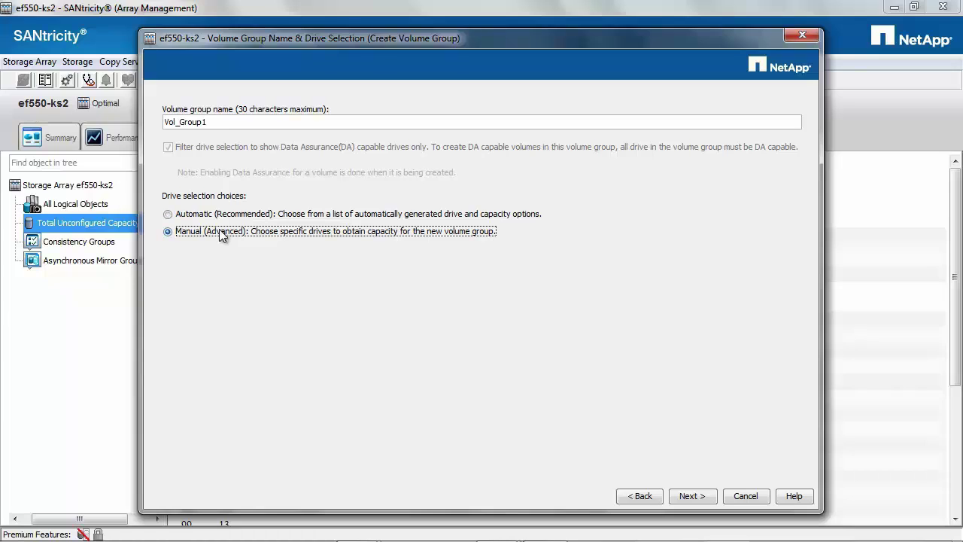
pyautogui.click(688, 496)
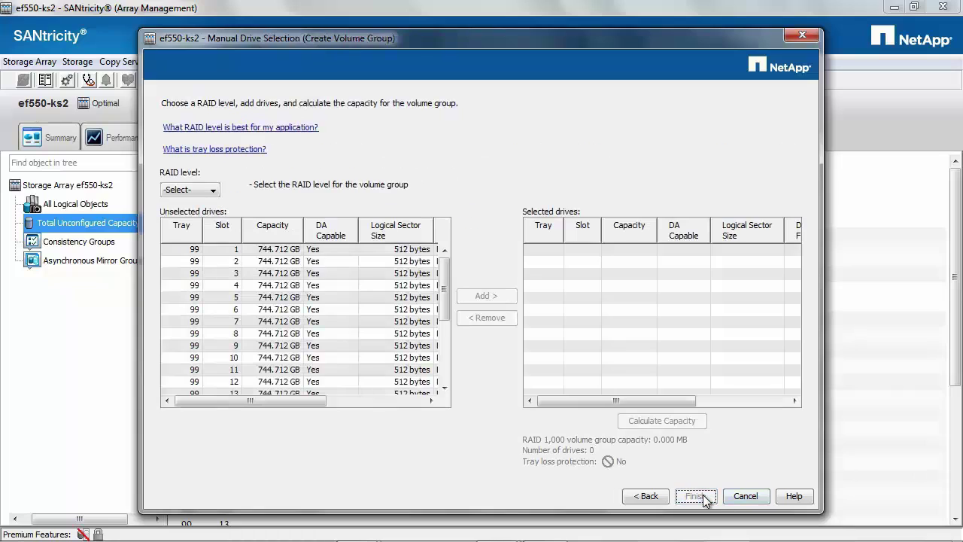
# Set the volume group to RAID 1 with the mirrored drives in tray 99 slots 1 and 2, calculate its capacity and create it.
pyautogui.click(191, 193)
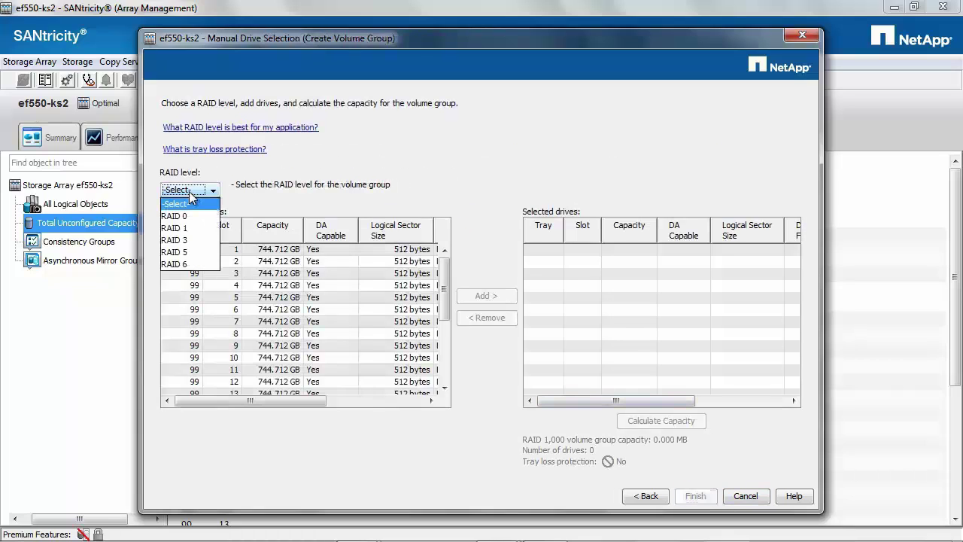
pyautogui.click(189, 230)
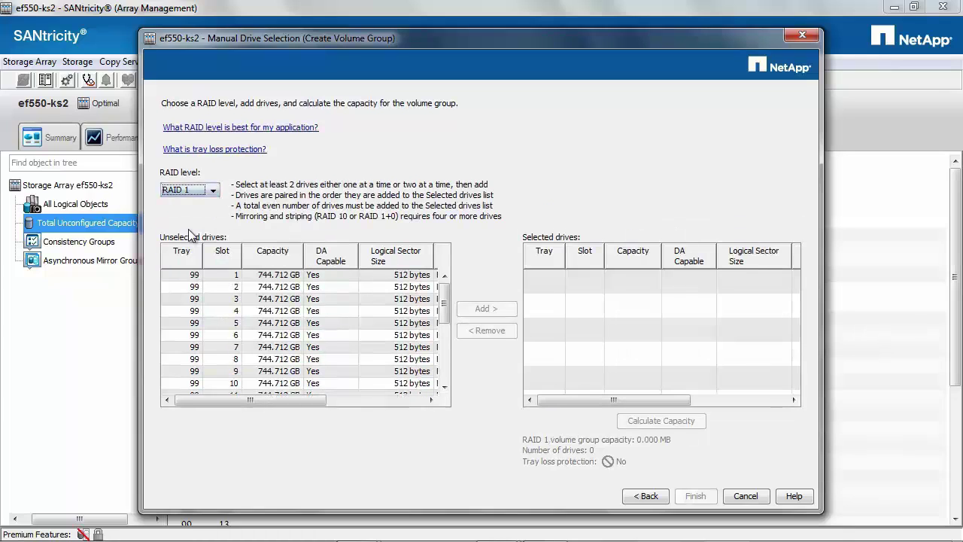
pyautogui.click(216, 276)
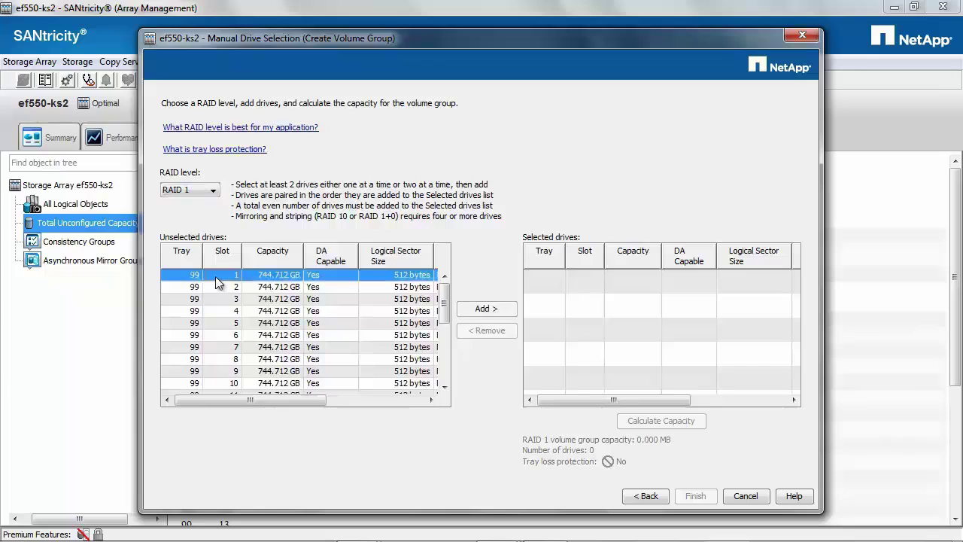
pyautogui.click(505, 308)
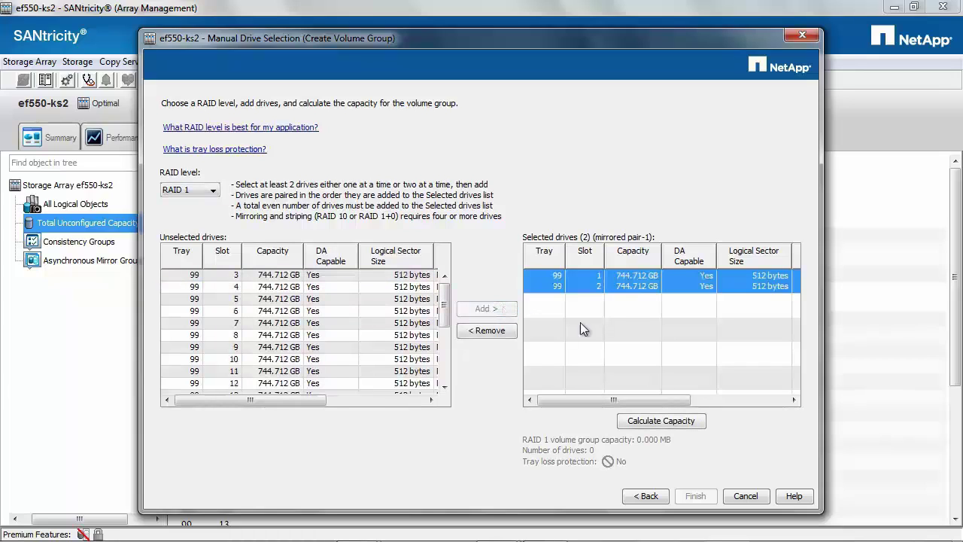
pyautogui.click(693, 421)
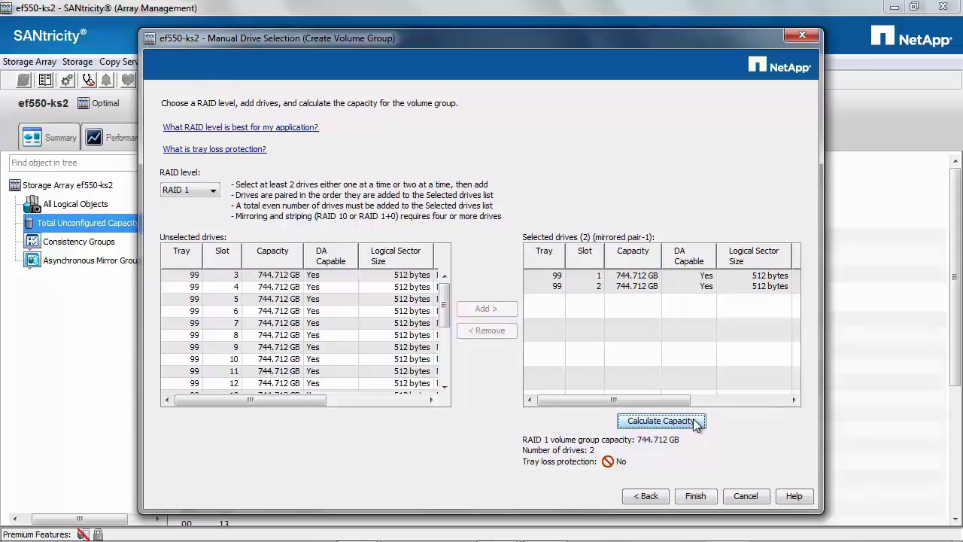
pyautogui.click(695, 496)
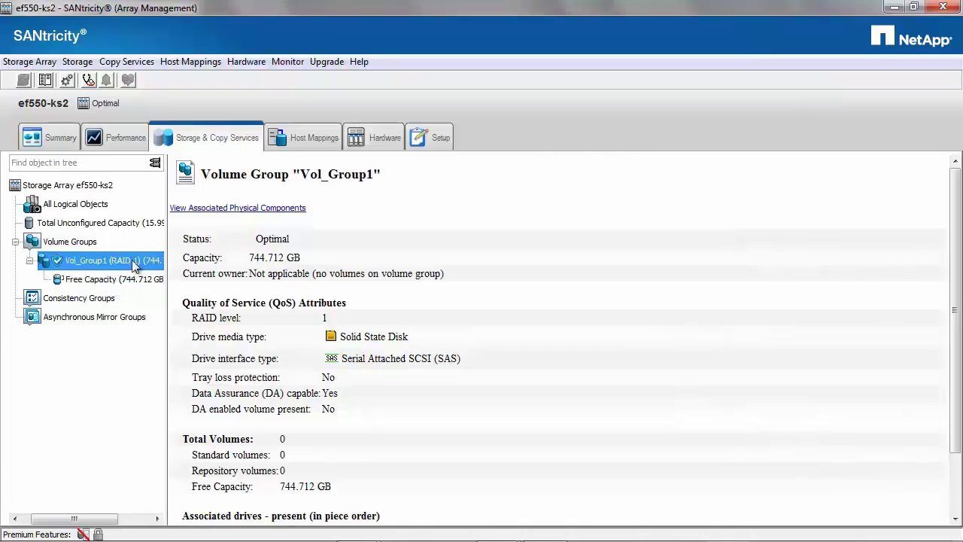
pyautogui.rightClick(129, 261)
pyautogui.moveTo(199, 358)
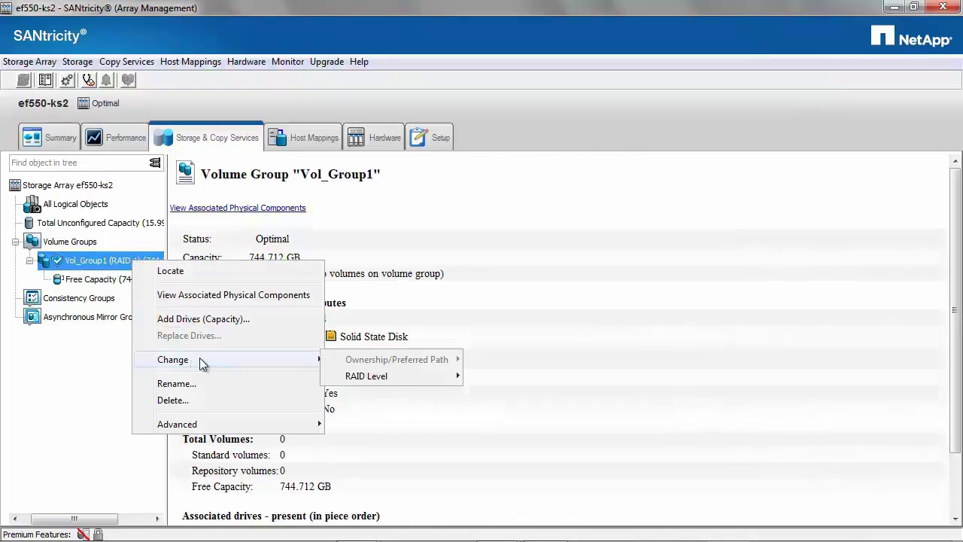
pyautogui.moveTo(394, 383)
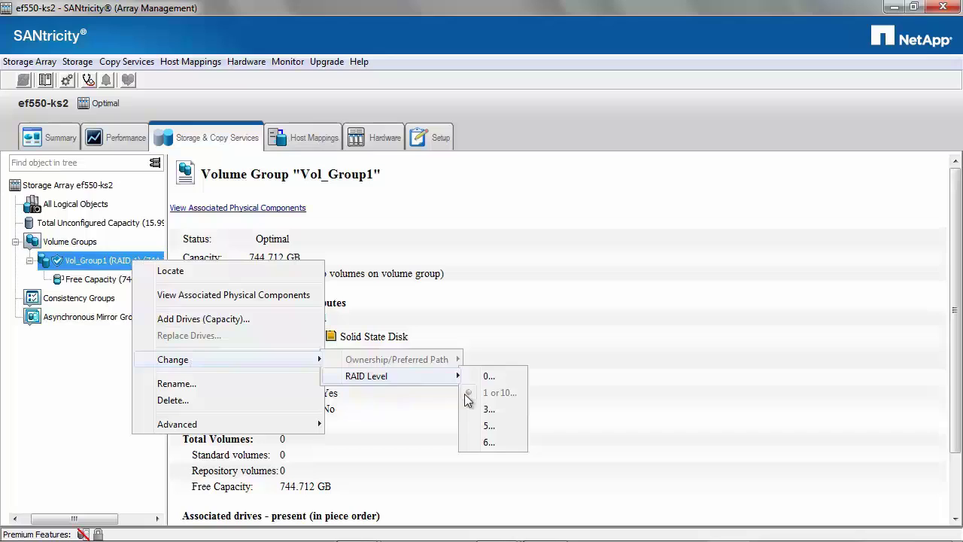
pyautogui.moveTo(246, 426)
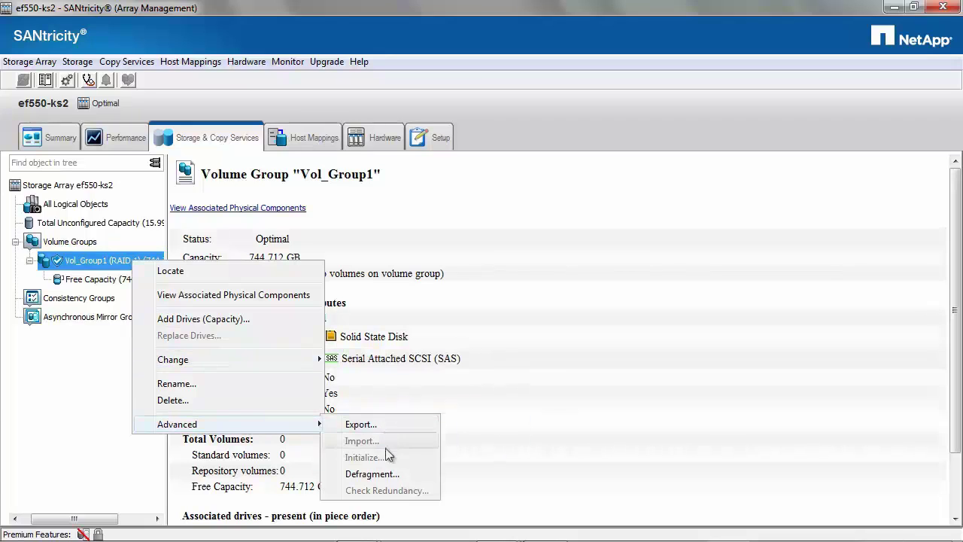
pyautogui.click(482, 286)
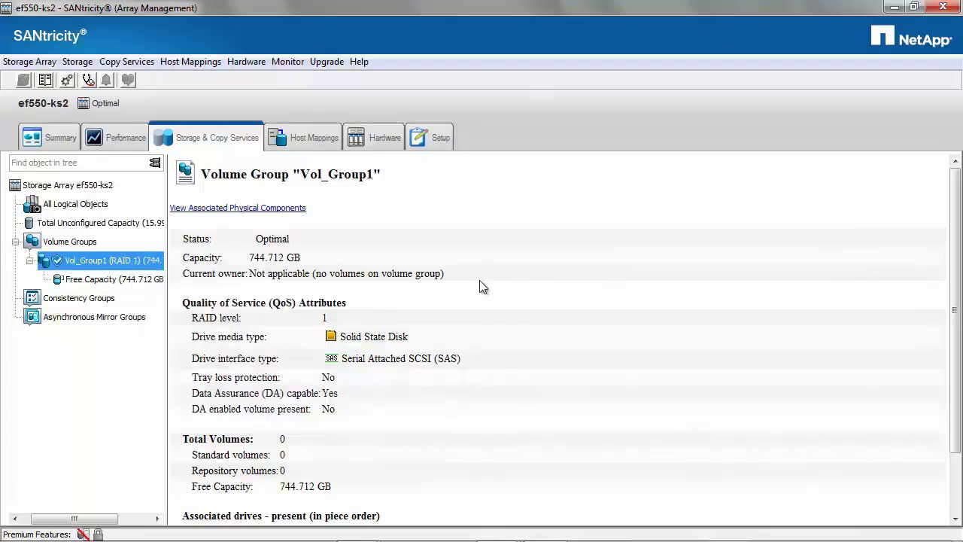
# Create a 10 GB volume named VolGroup_vol1 from Vol_Group1's free capacity, decline creating another volume, and display the new volume's details.
pyautogui.doubleClick(128, 279)
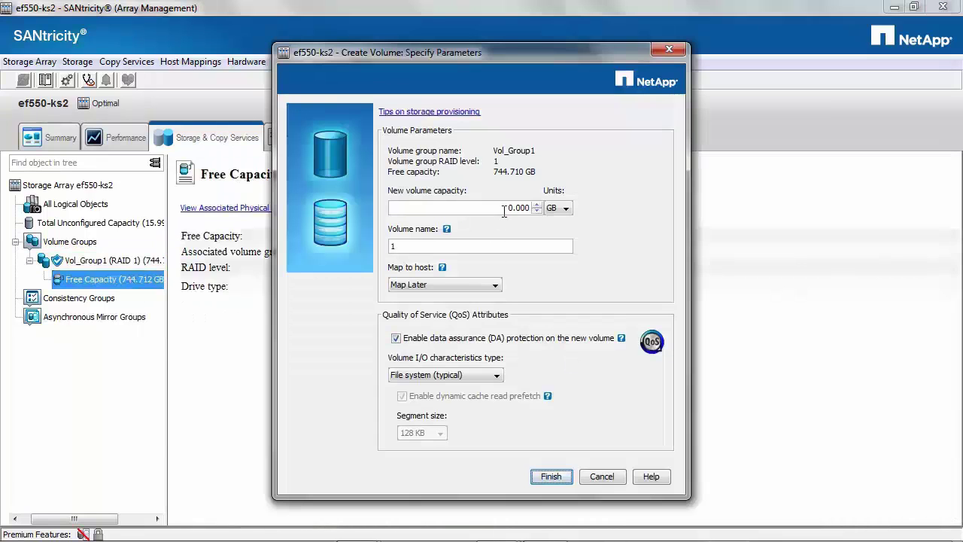
pyautogui.click(506, 208)
pyautogui.doubleClick(404, 247)
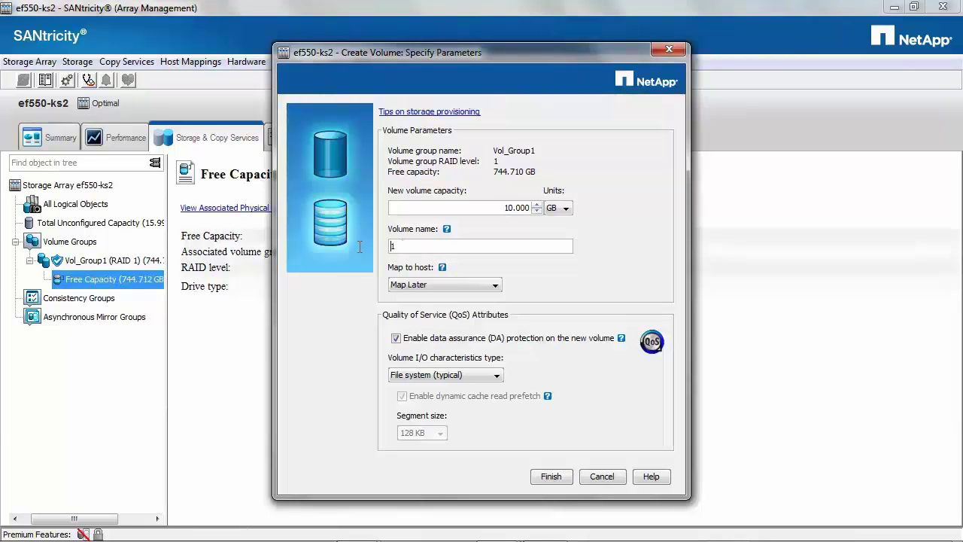
pyautogui.write('VolGroup_vol1')
pyautogui.click(552, 477)
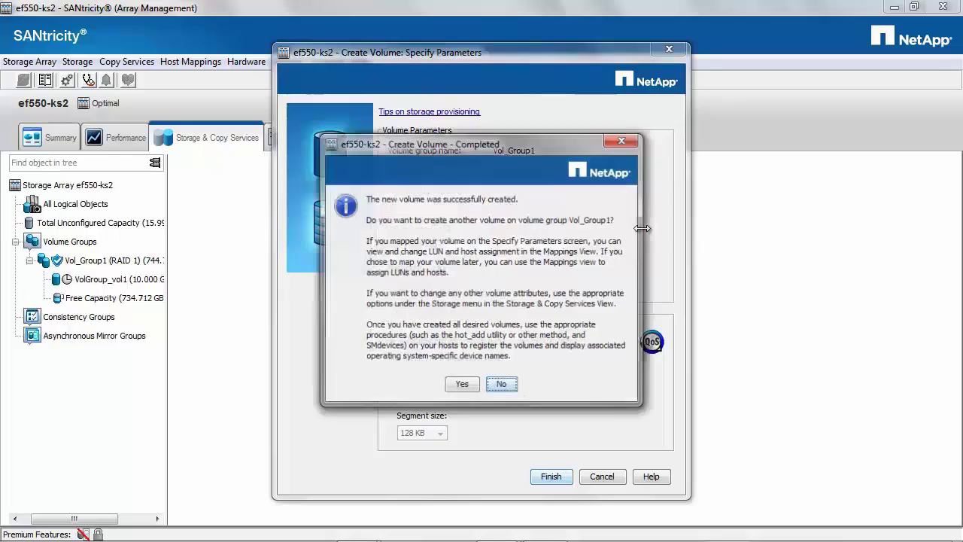
pyautogui.press('Return')
pyautogui.click(132, 280)
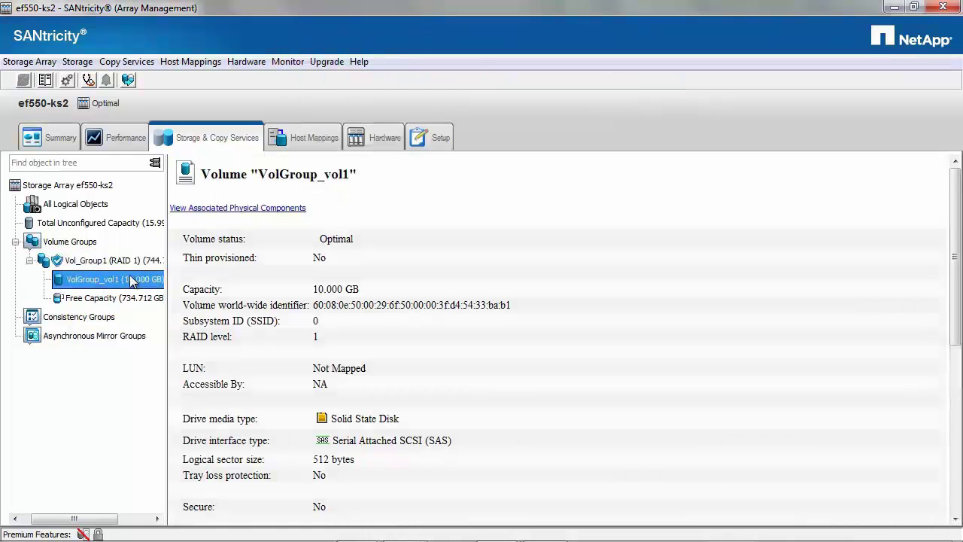
pyautogui.rightClick(132, 280)
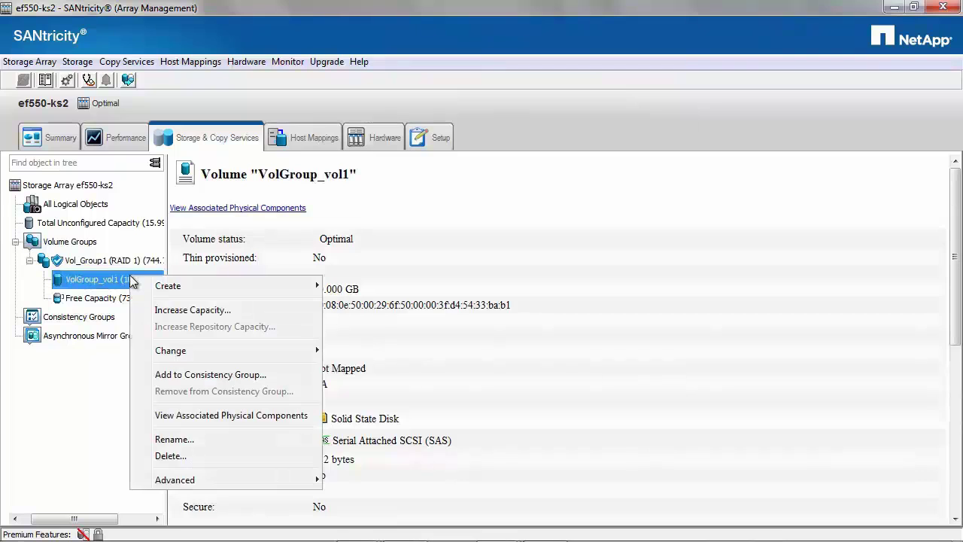
pyautogui.moveTo(162, 287)
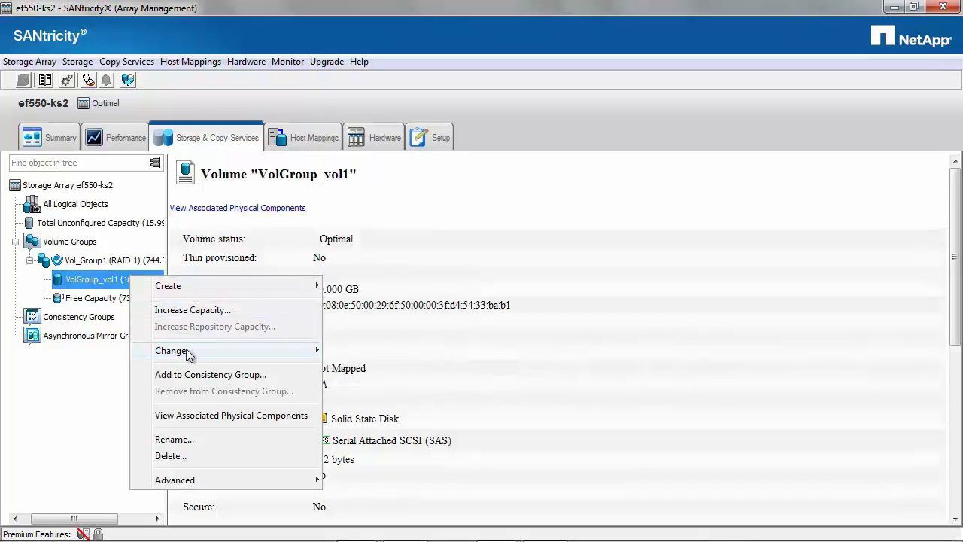
pyautogui.click(398, 352)
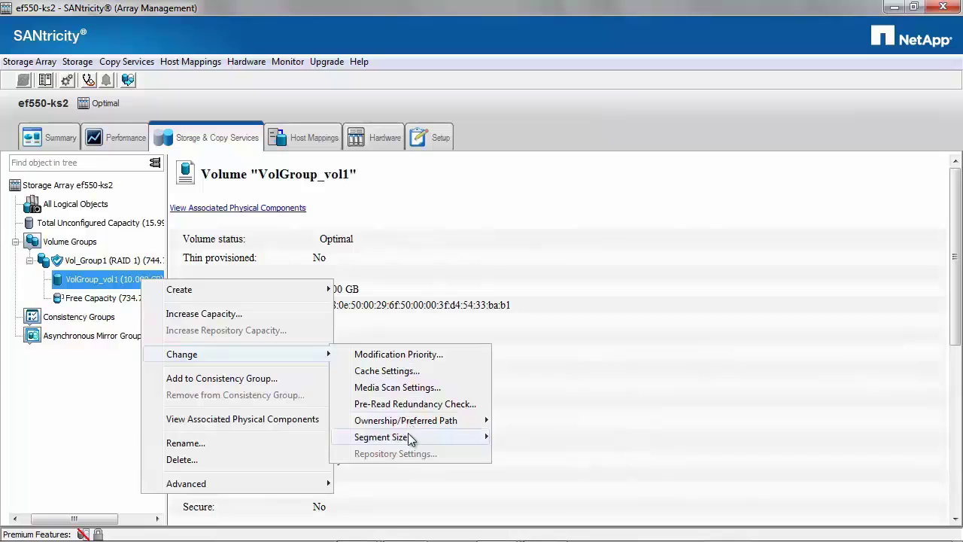
pyautogui.moveTo(410, 439)
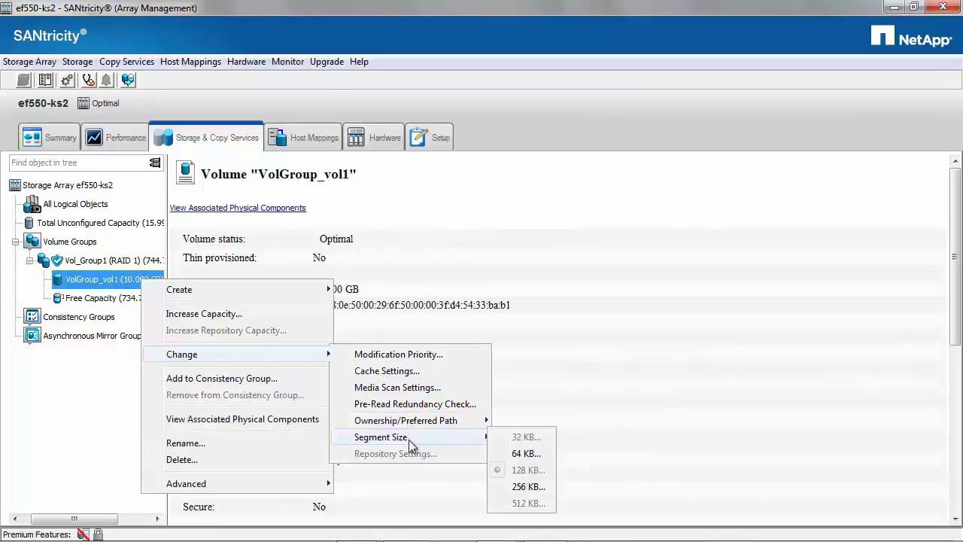
pyautogui.moveTo(293, 487)
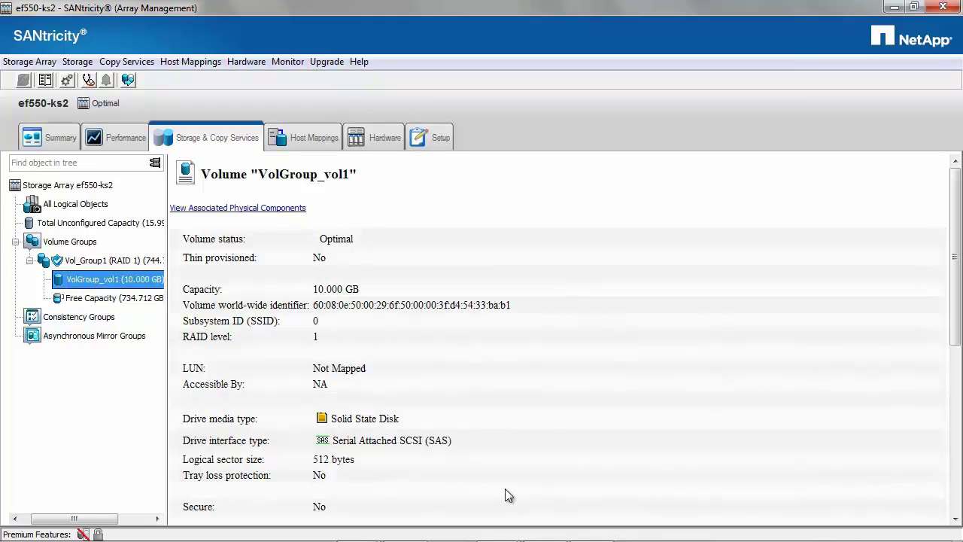
# Display the array's current hot spare coverage, starting from the unassigned drive in tray 99 slot 5 in the hardware view.
pyautogui.click(360, 144)
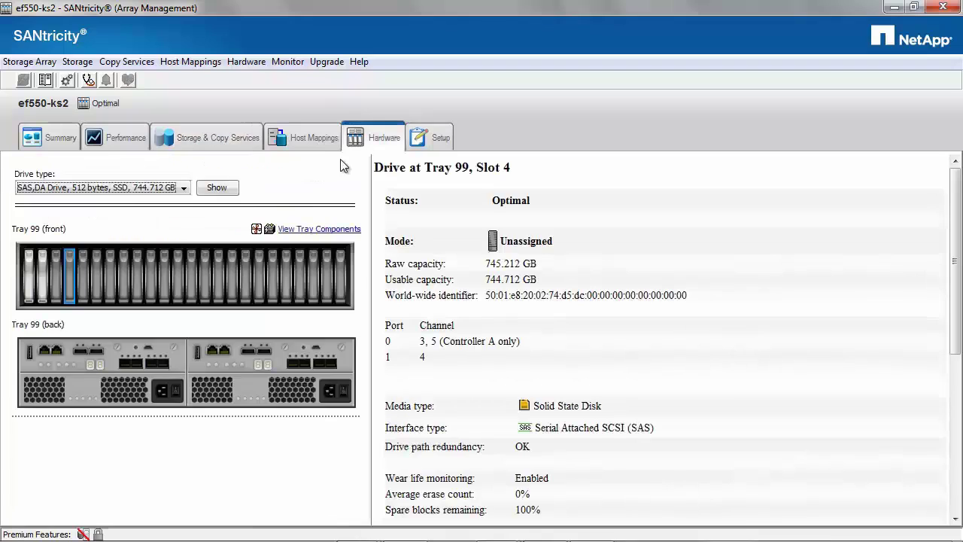
pyautogui.rightClick(81, 277)
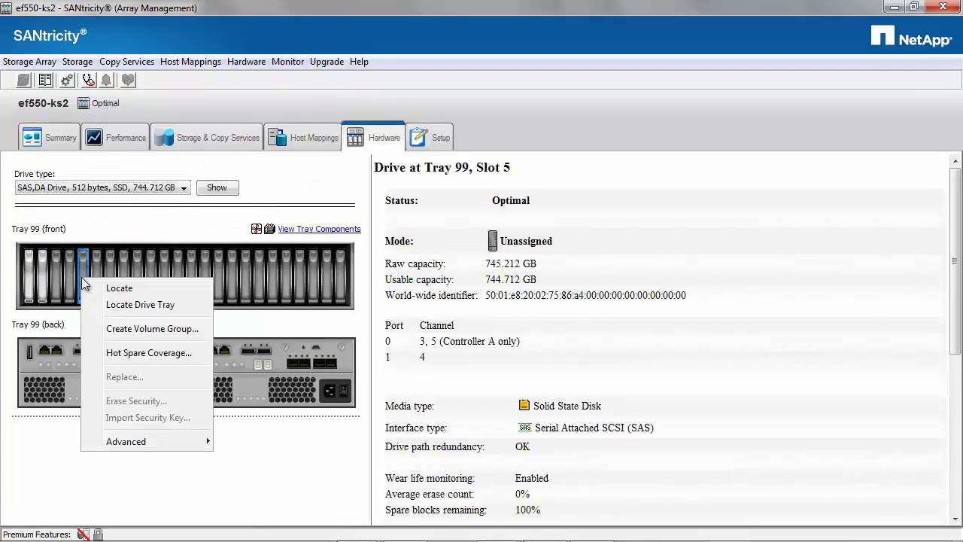
pyautogui.click(132, 354)
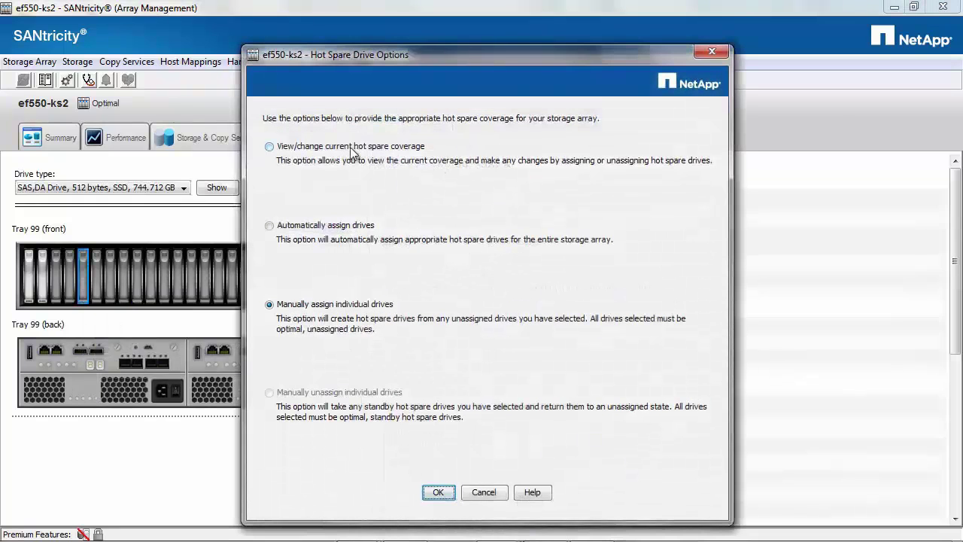
pyautogui.click(351, 149)
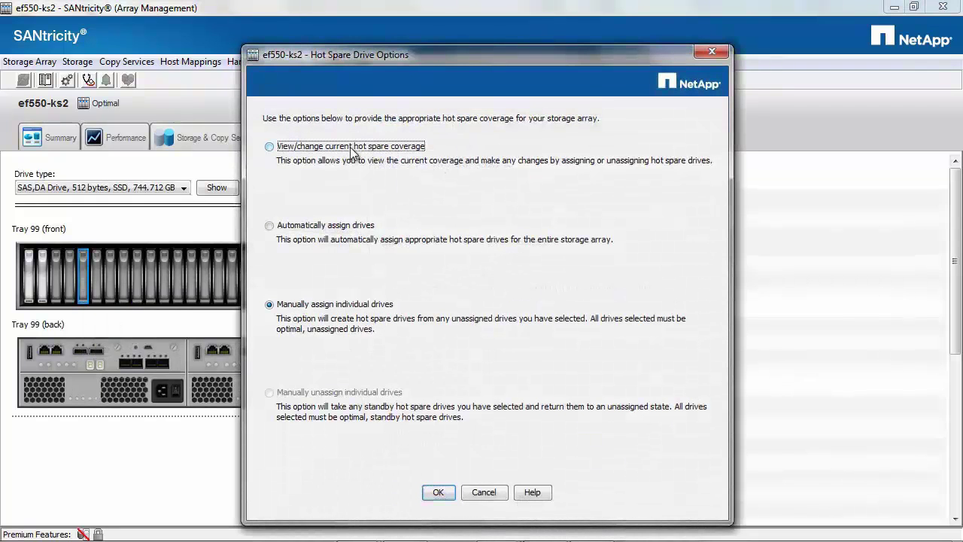
pyautogui.click(437, 492)
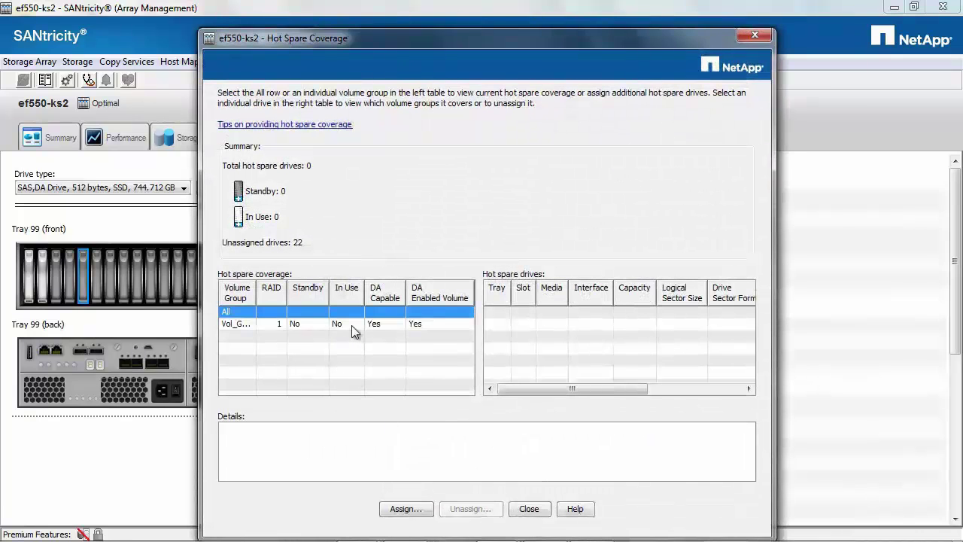
# Assign the drive in tray 99 slot 3 as a hot spare for Vol_Group1 and select that drive in the hardware view.
pyautogui.click(351, 325)
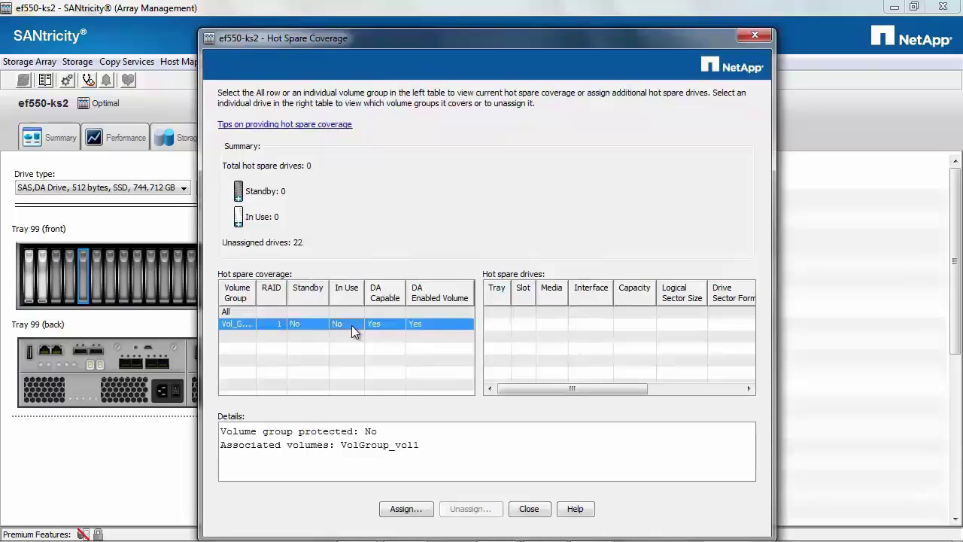
pyautogui.click(413, 509)
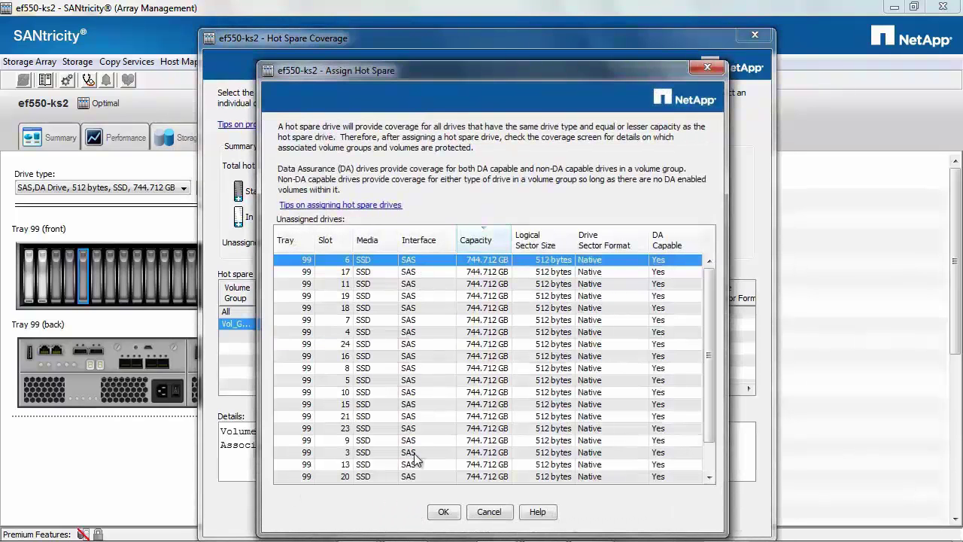
pyautogui.click(416, 454)
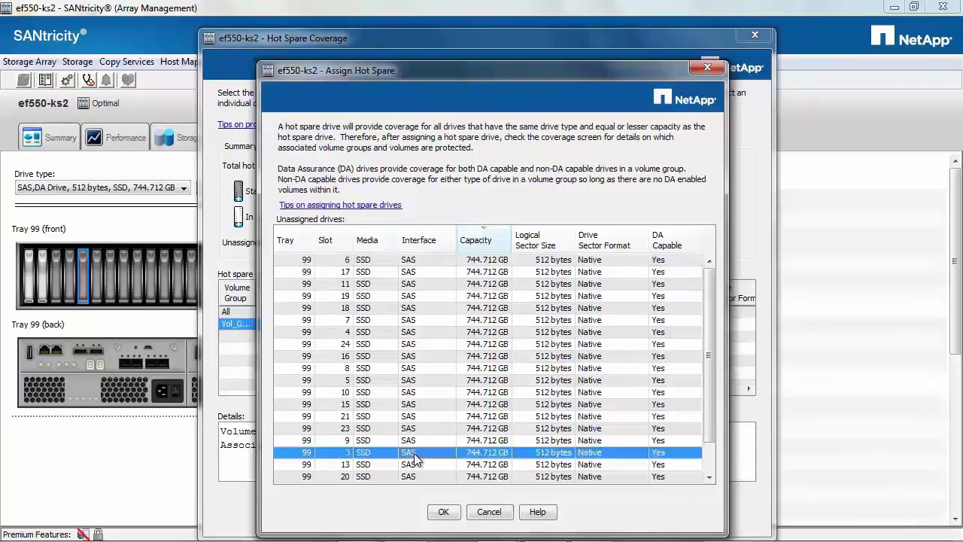
pyautogui.click(443, 512)
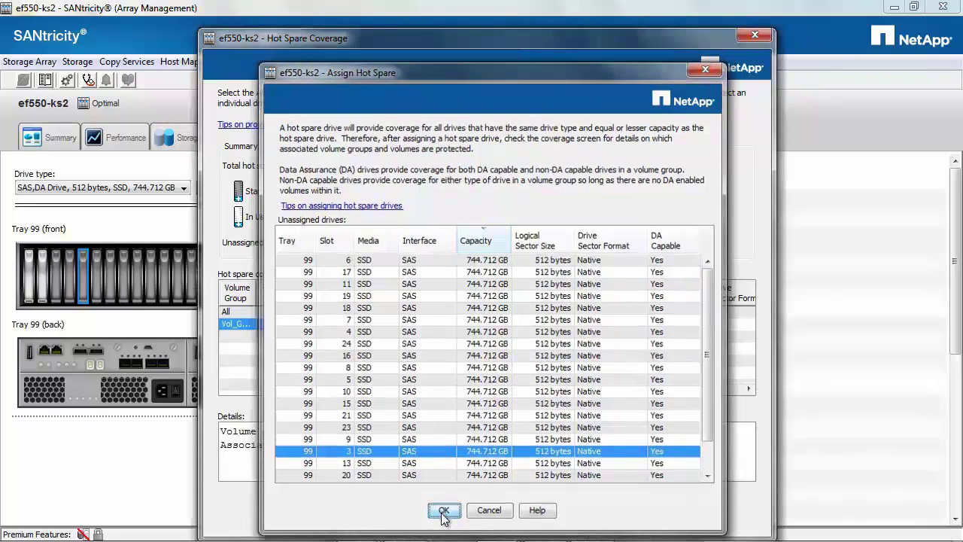
pyautogui.click(529, 510)
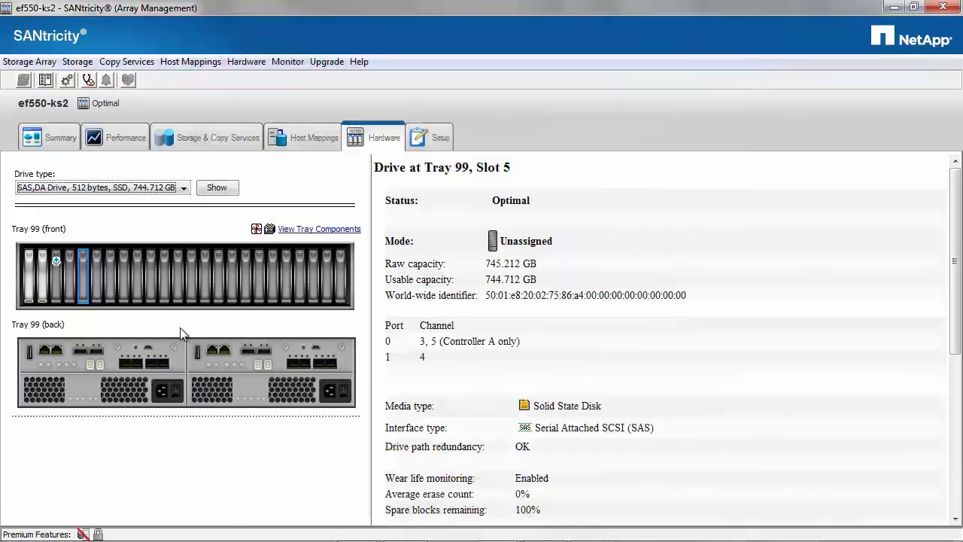
pyautogui.click(56, 277)
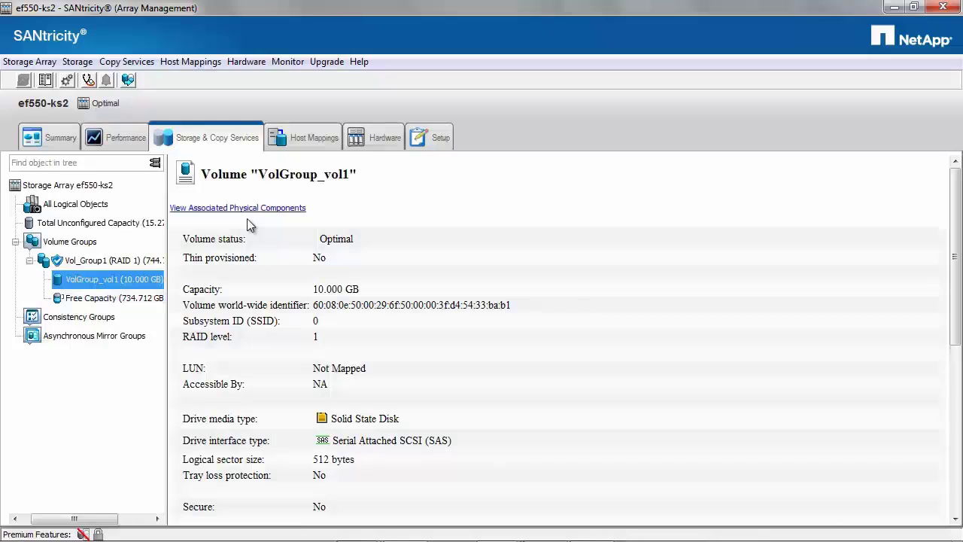
# Create disk pool Disk_Pool_1 from the total unconfigured capacity using the 11-drive candidate, and display the pool's details.
pyautogui.click(108, 226)
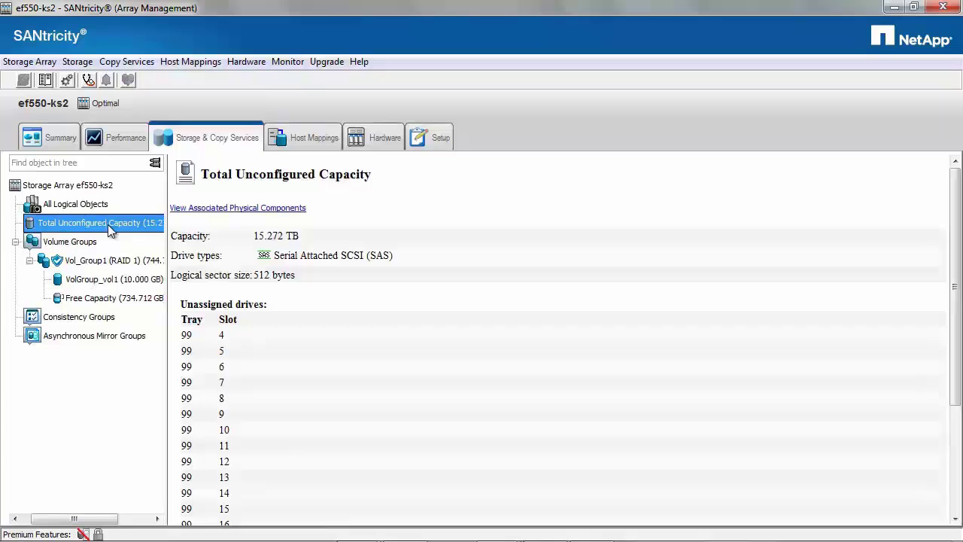
pyautogui.rightClick(108, 224)
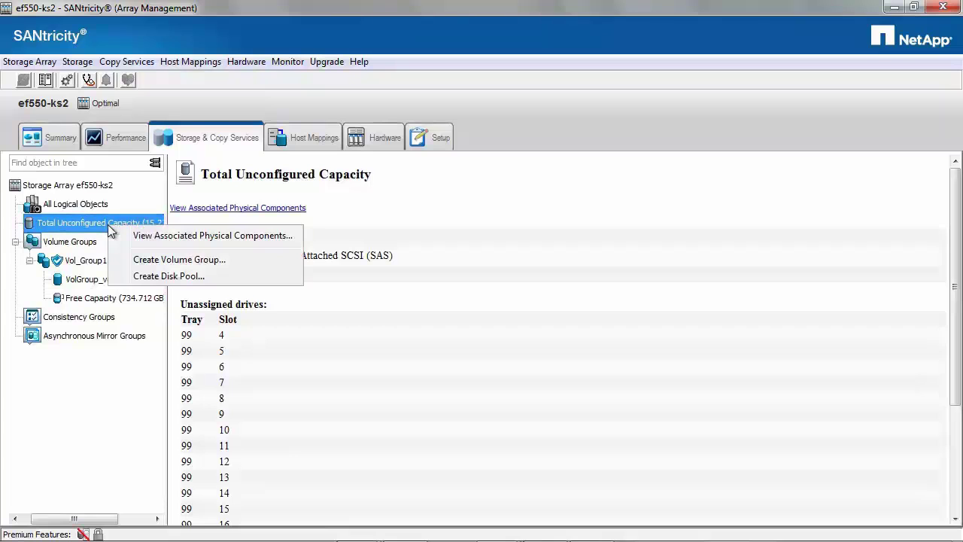
pyautogui.click(161, 275)
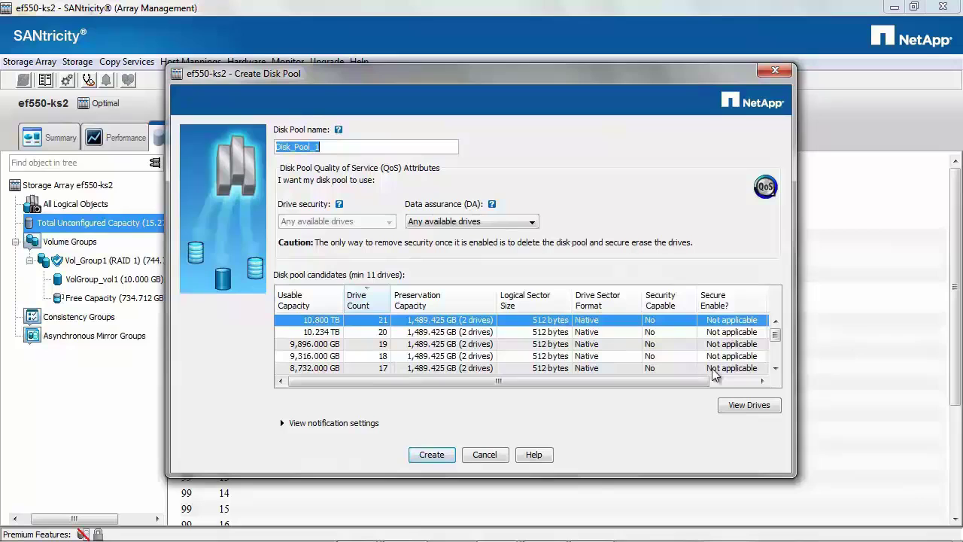
pyautogui.click(776, 370)
pyautogui.click(776, 370)
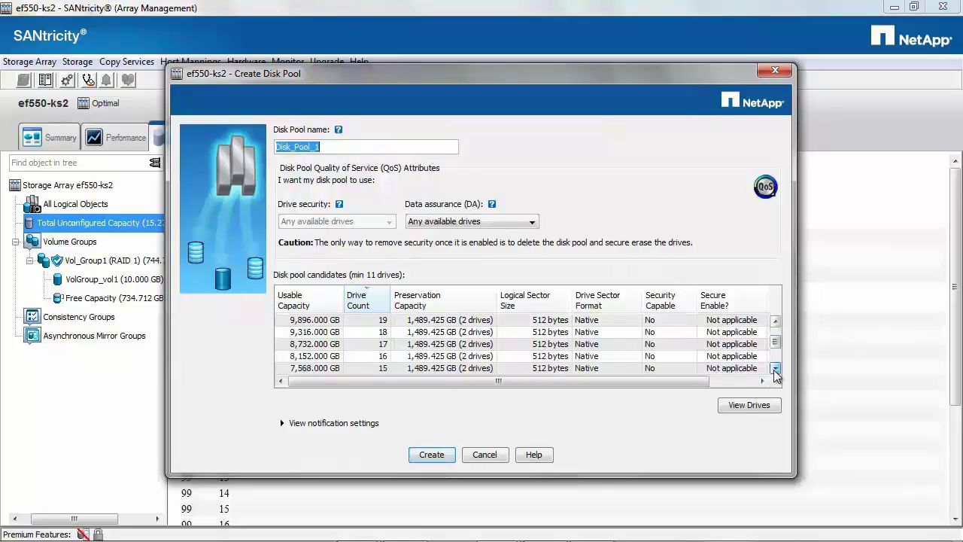
pyautogui.click(776, 370)
pyautogui.click(776, 370)
pyautogui.click(776, 370)
pyautogui.click(776, 370)
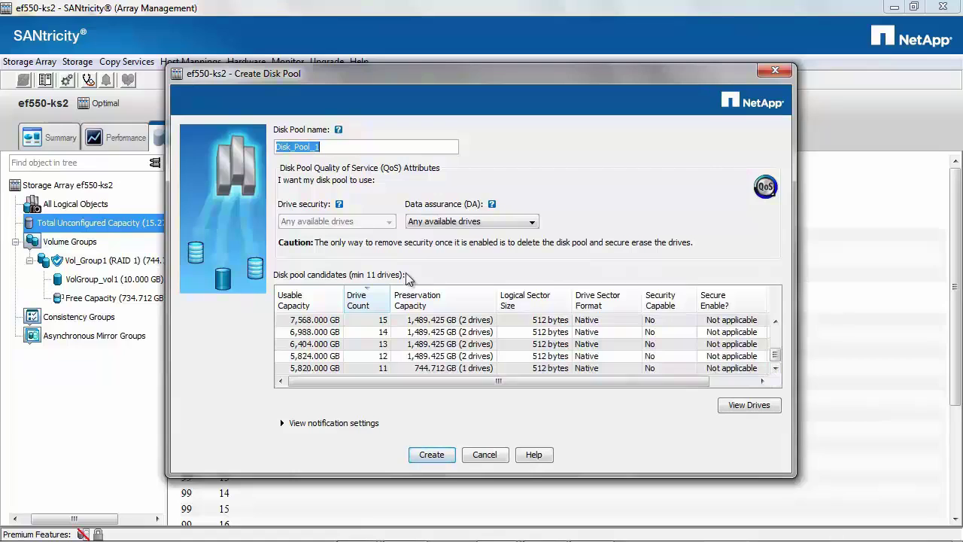
pyautogui.click(453, 369)
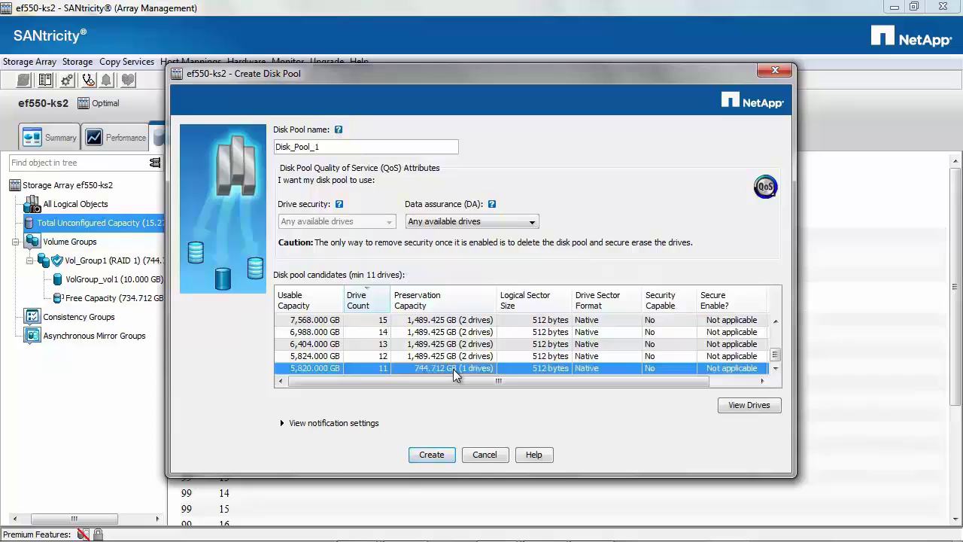
pyautogui.click(440, 454)
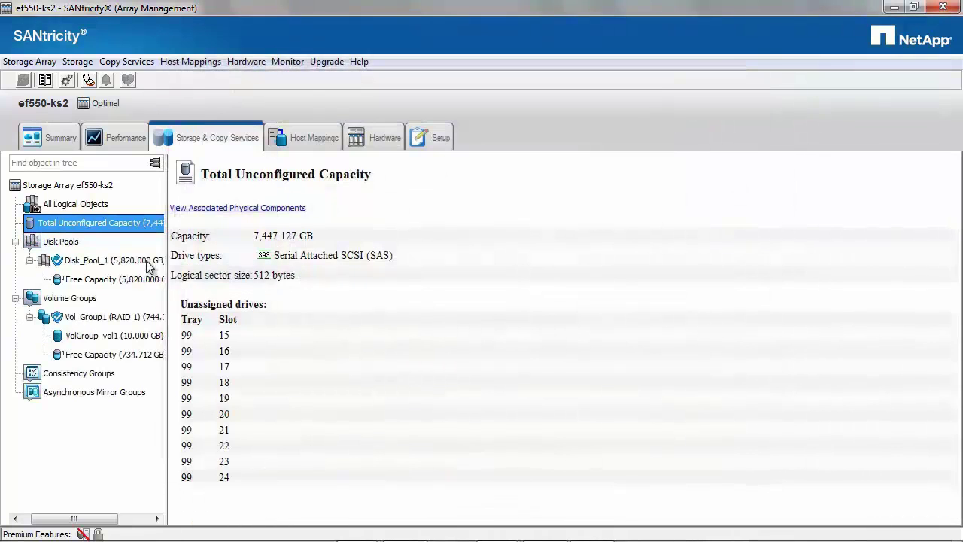
pyautogui.click(148, 264)
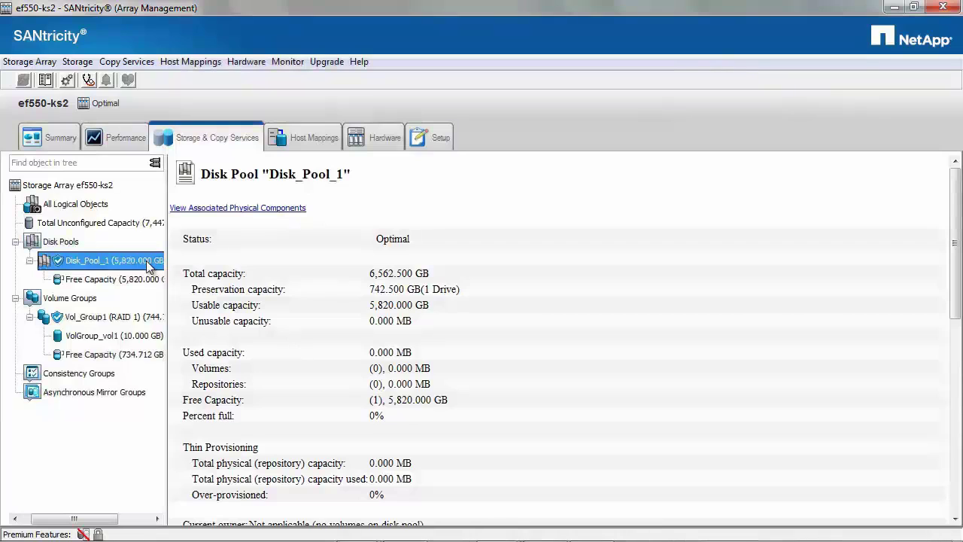
# Create a thin volume named DPvol1 with 10 GB virtual capacity from Disk_Pool_1's free capacity, using the recommended capacity settings.
pyautogui.click(148, 280)
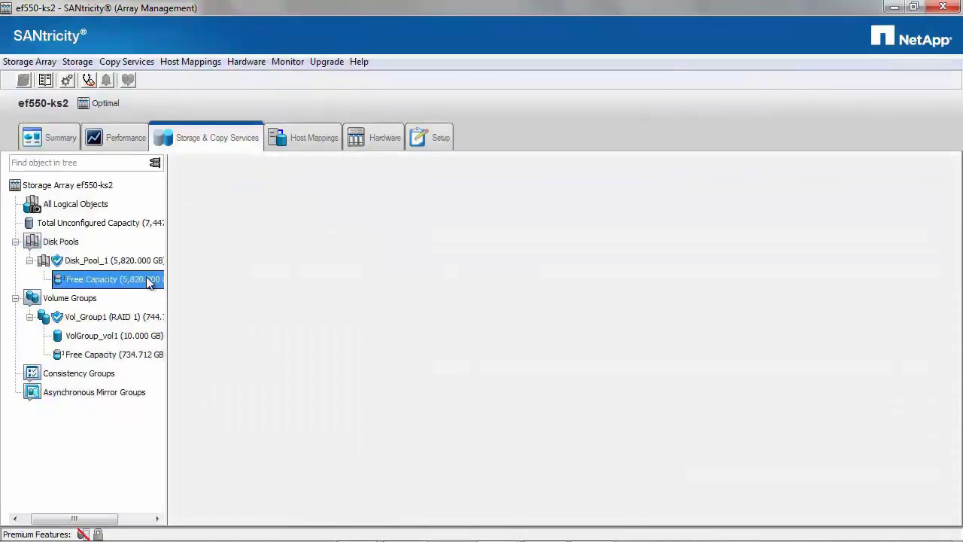
pyautogui.rightClick(149, 281)
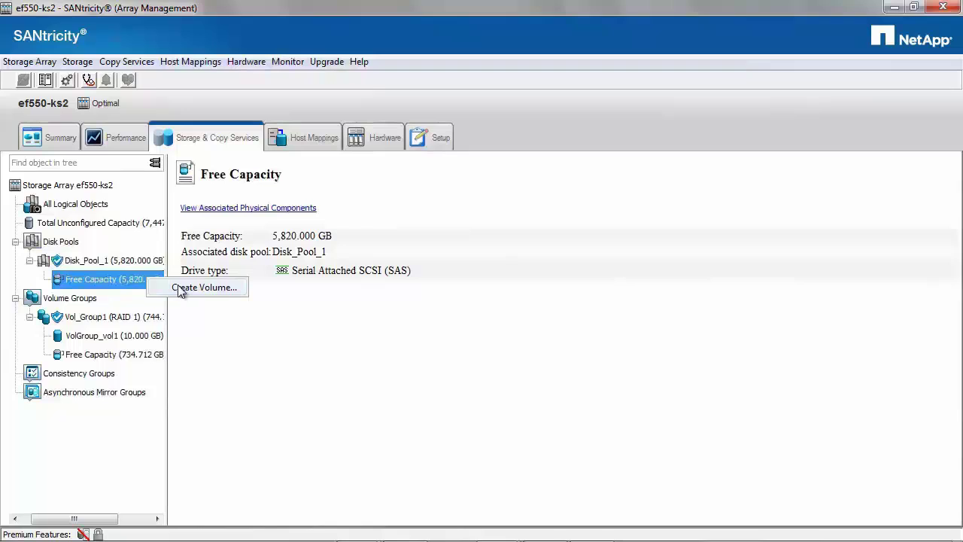
pyautogui.click(178, 286)
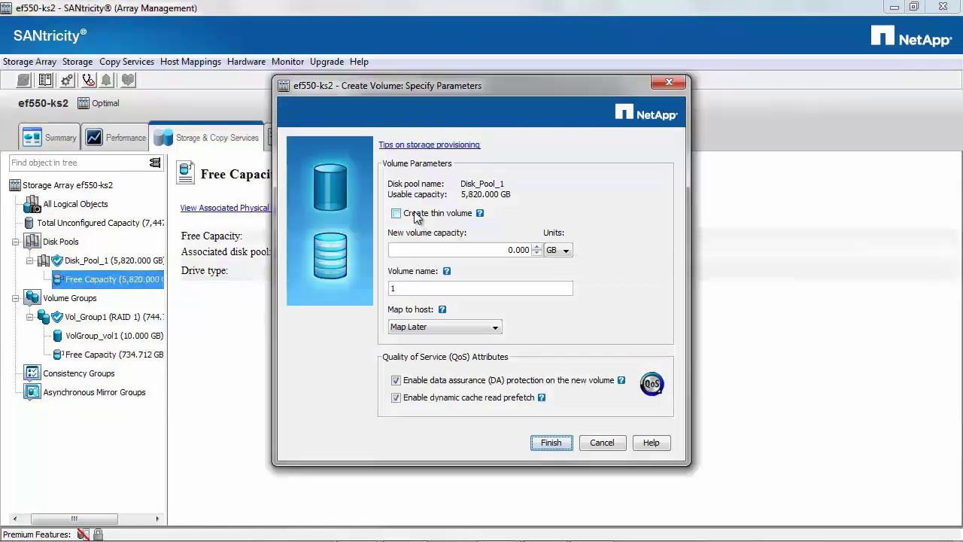
pyautogui.click(414, 214)
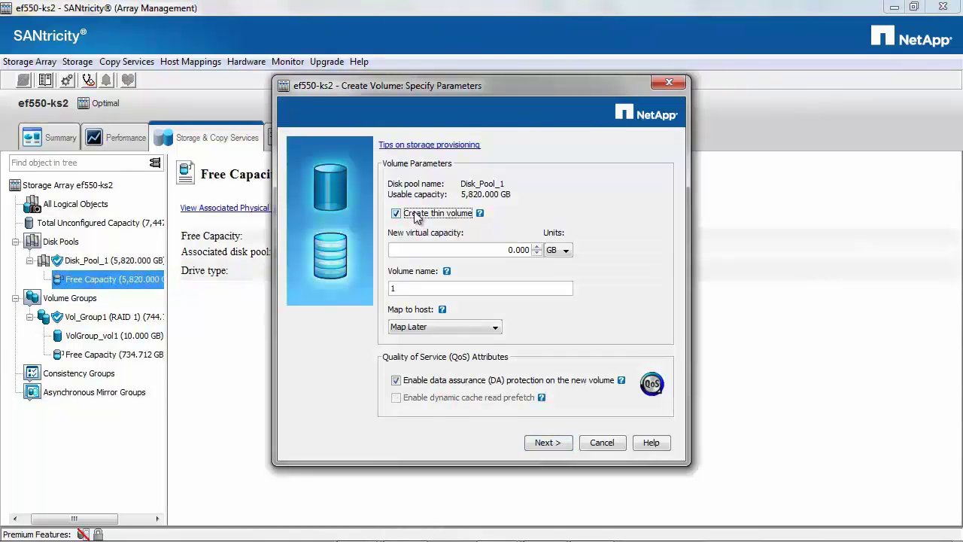
pyautogui.click(505, 251)
pyautogui.write('1')
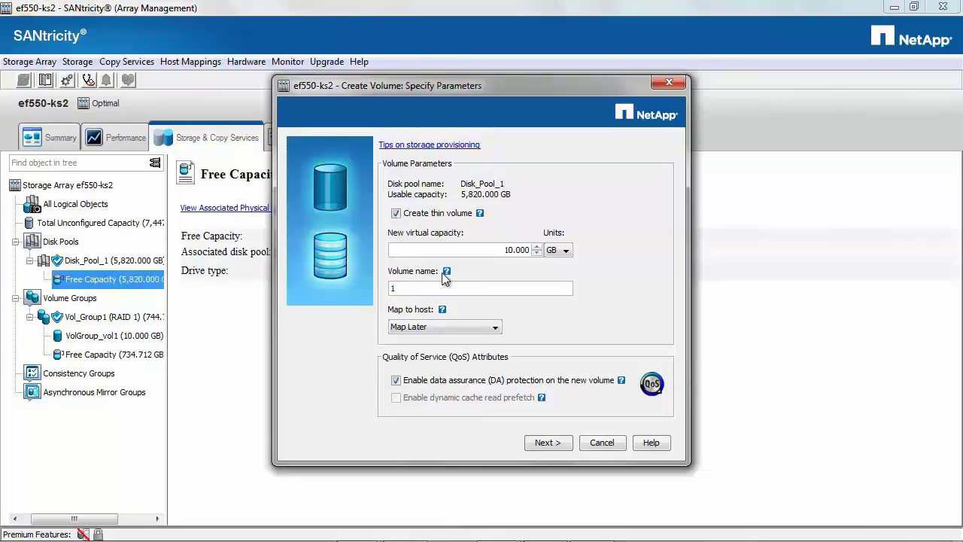
pyautogui.doubleClick(408, 289)
pyautogui.write('DPvol1')
pyautogui.click(561, 444)
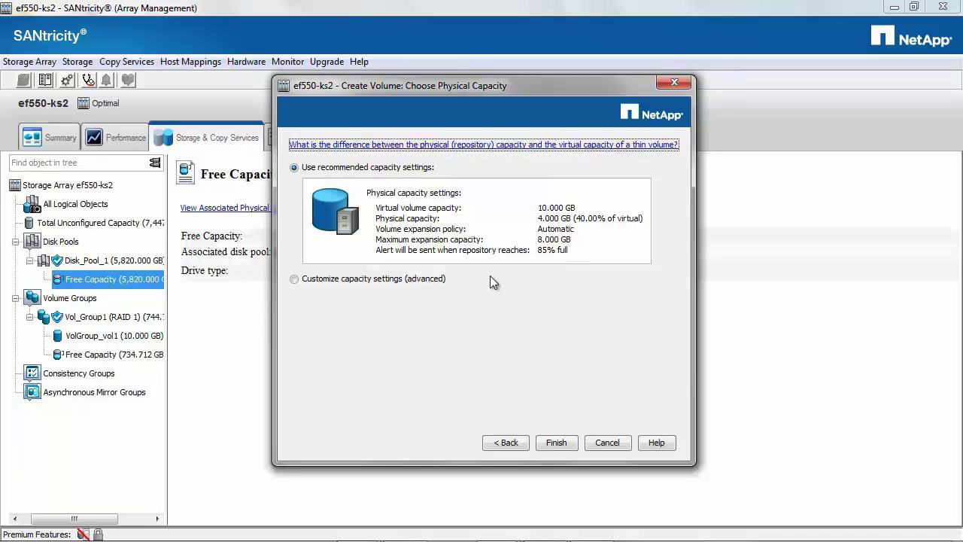
pyautogui.click(558, 440)
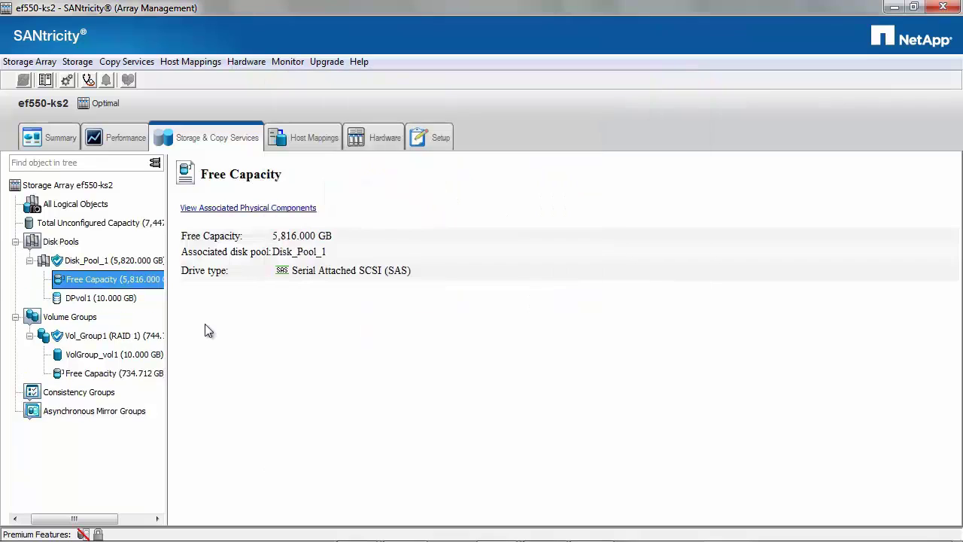
# Review Disk_Pool_1's warning threshold and modification priority settings, and leave them without making changes.
pyautogui.rightClick(141, 267)
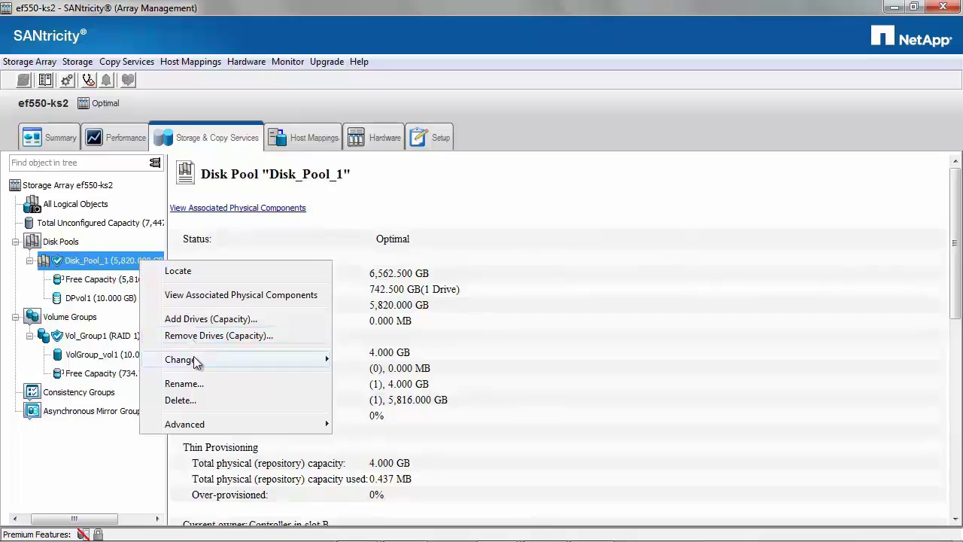
pyautogui.moveTo(194, 360)
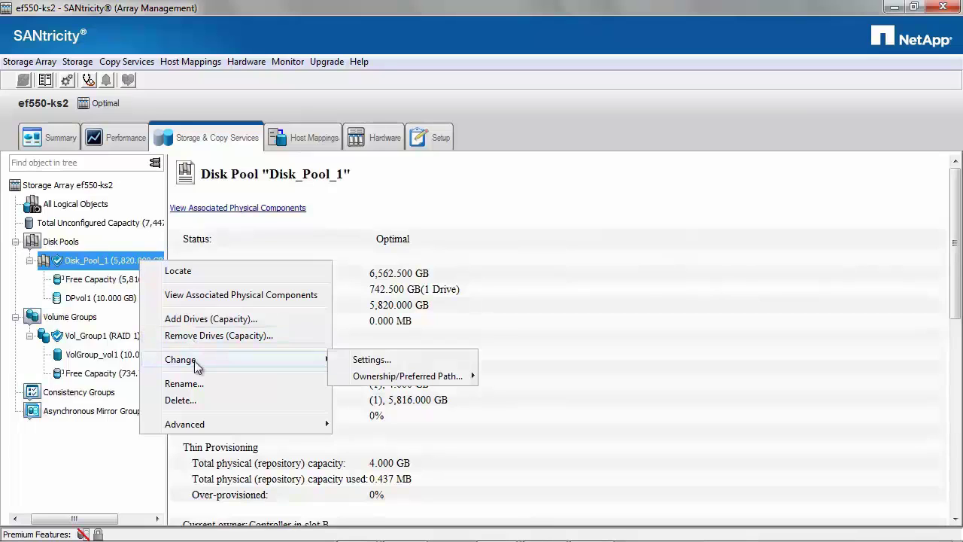
pyautogui.click(362, 365)
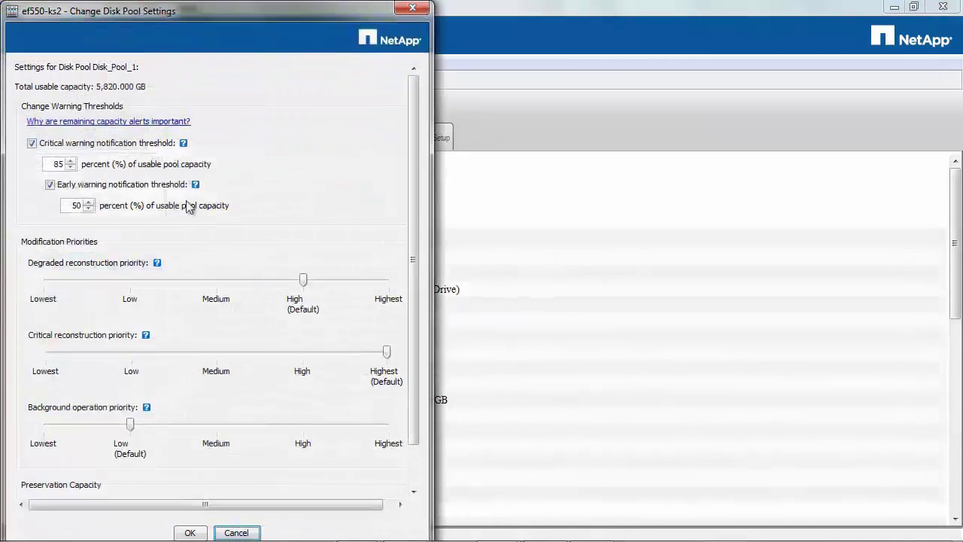
pyautogui.click(247, 533)
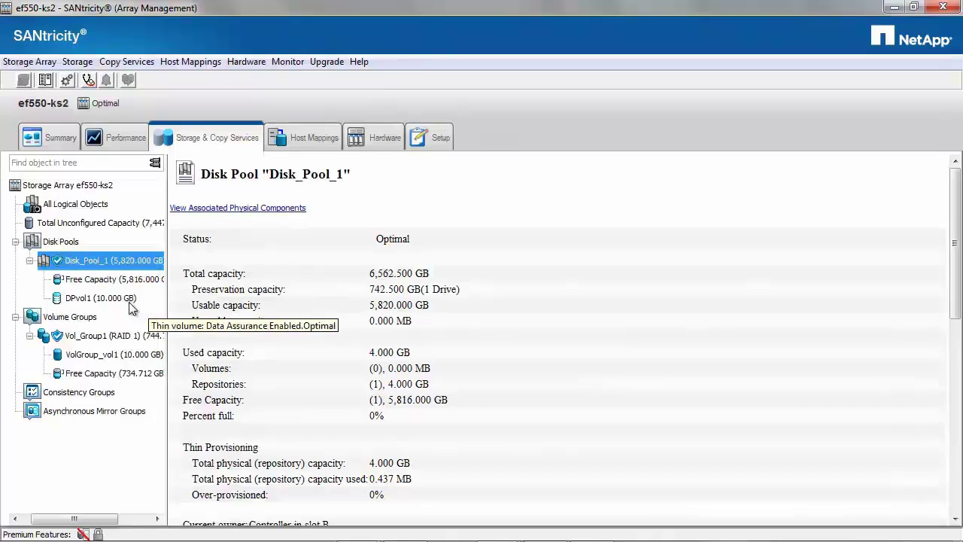
# Display the thin volume DPvol1's details and examine its available create, change and advanced operations.
pyautogui.click(133, 307)
pyautogui.rightClick(132, 308)
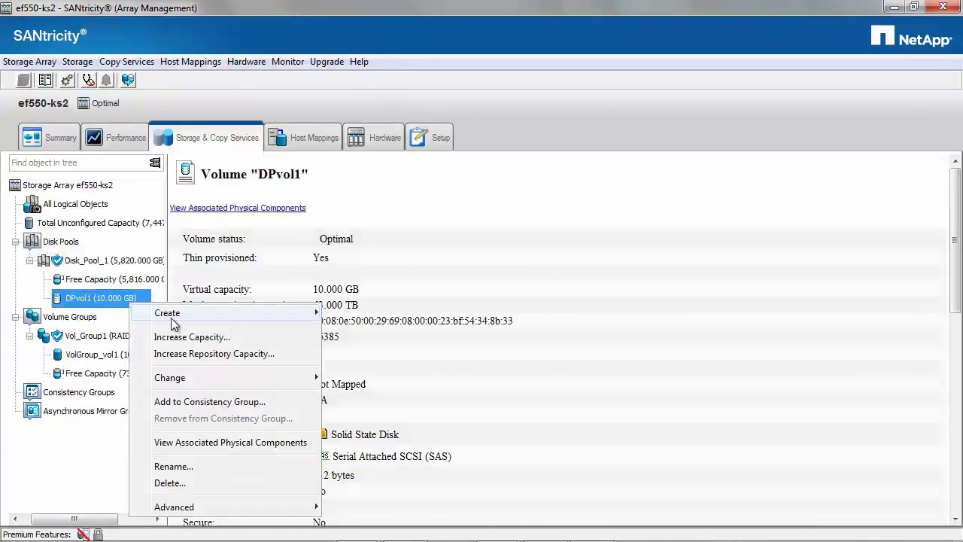
pyautogui.moveTo(173, 323)
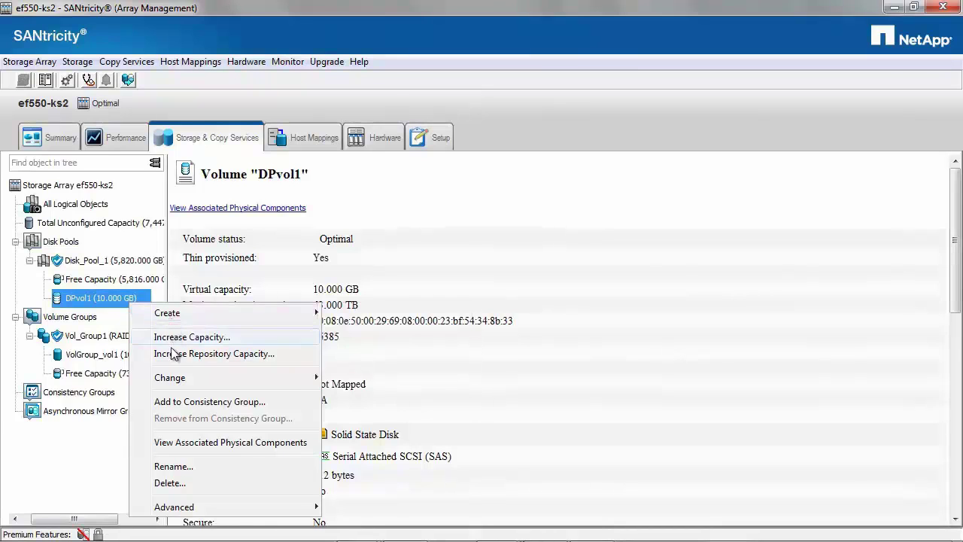
pyautogui.moveTo(172, 379)
pyautogui.moveTo(287, 378)
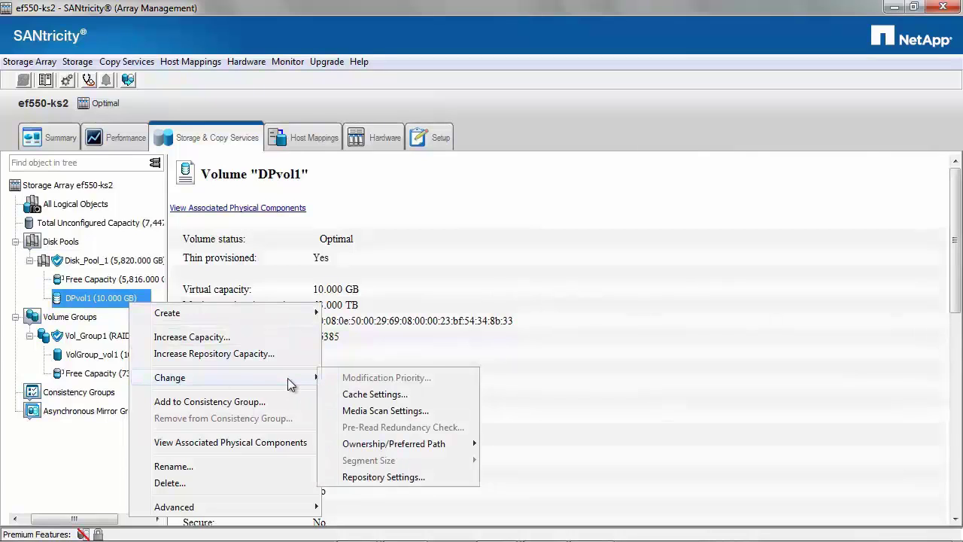
pyautogui.moveTo(377, 446)
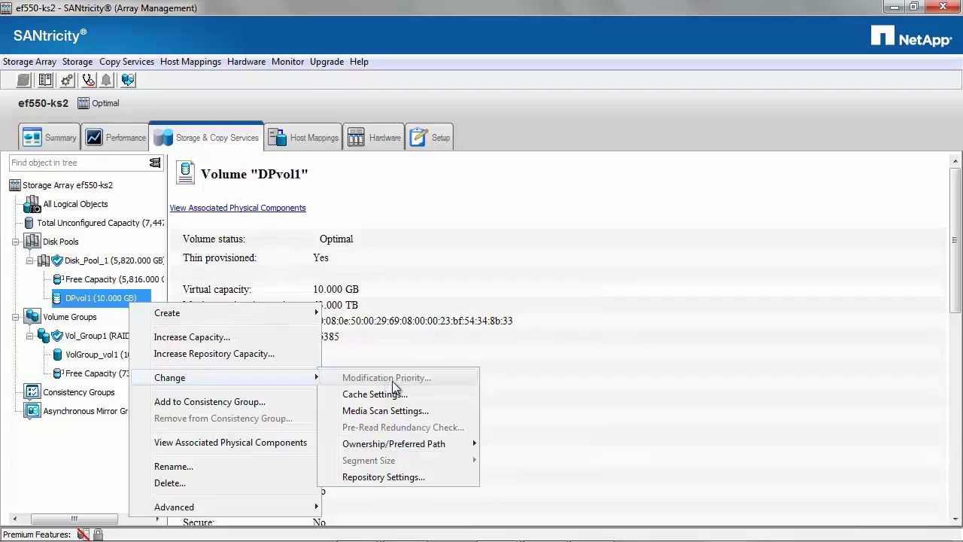
pyautogui.moveTo(286, 509)
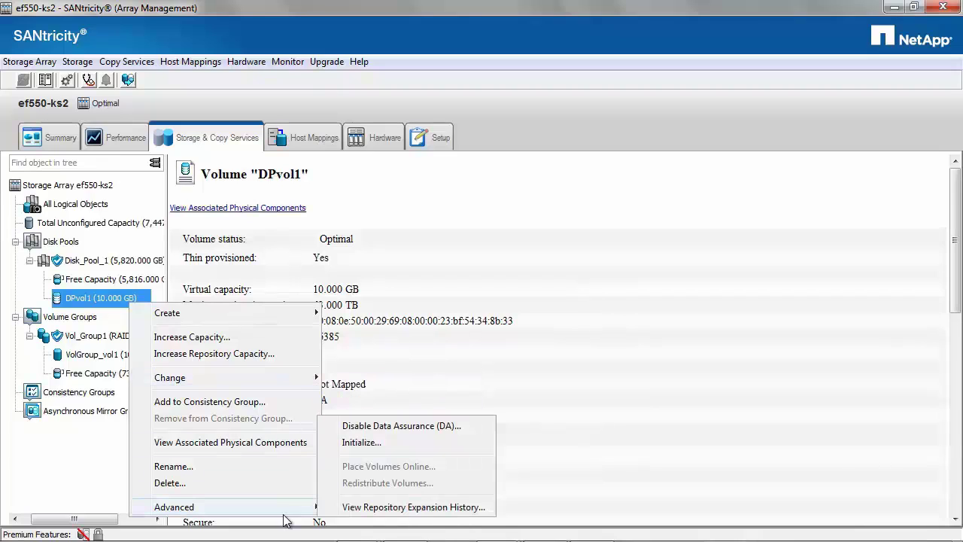